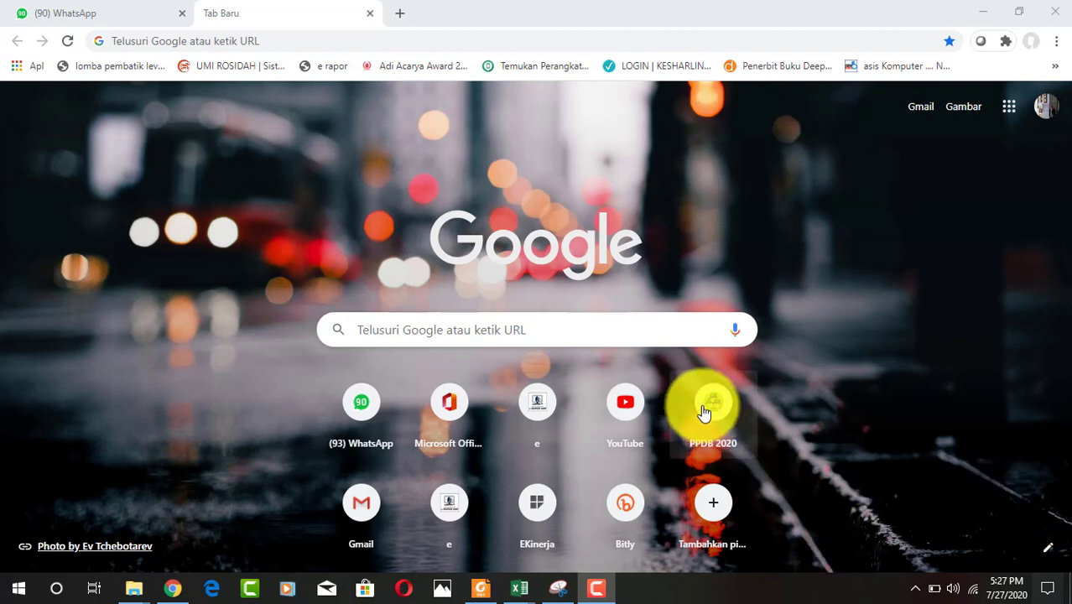
- Search Google for microsoft 365 and open the Office 365 Login result to reach the Office home page
click(609, 337)
text(N)
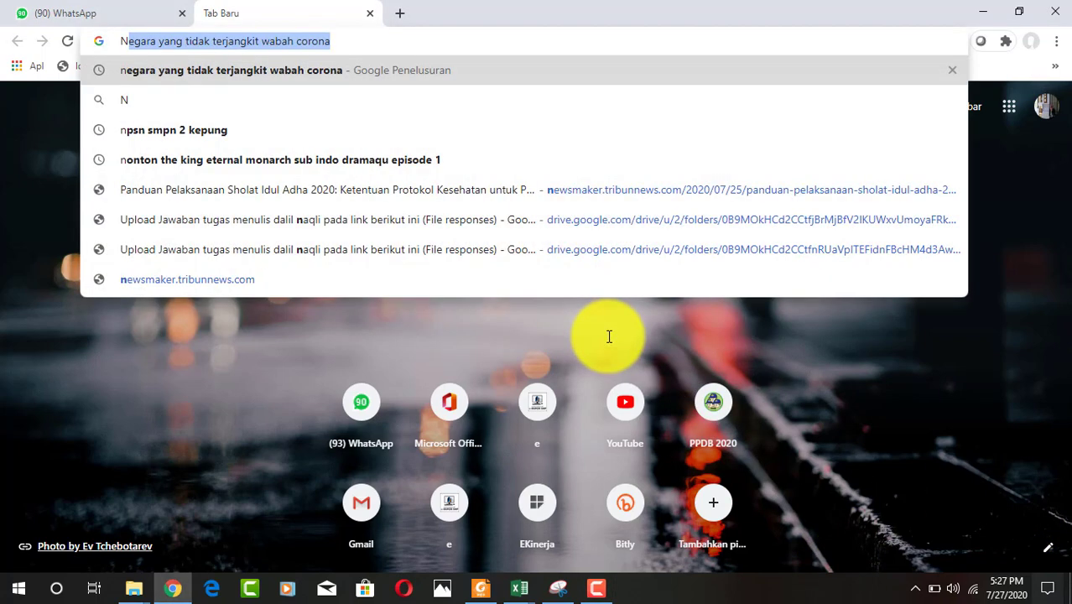
text(MICROSO)
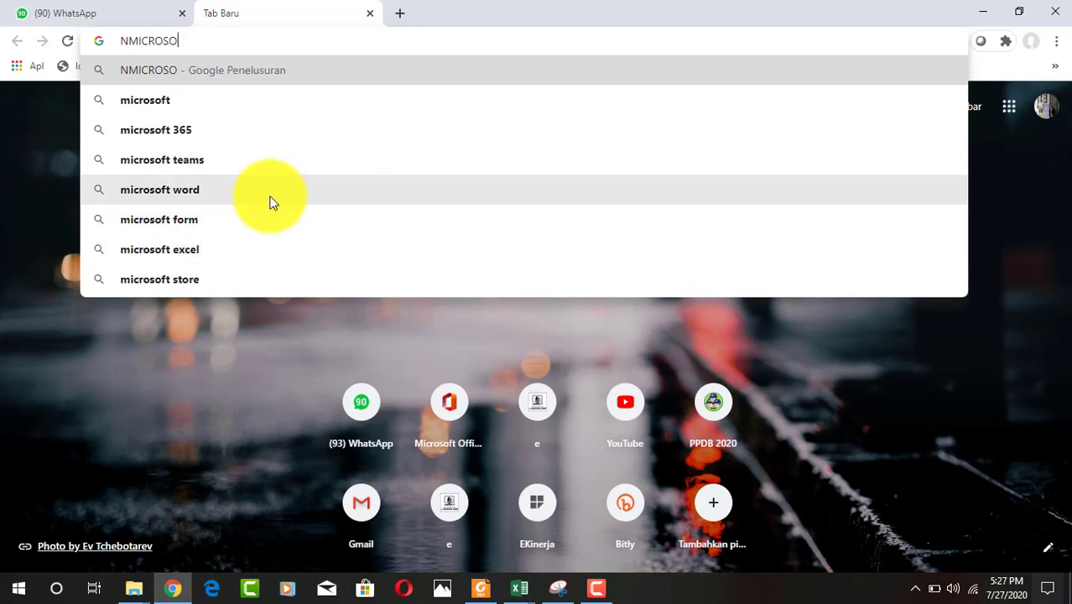
click(172, 132)
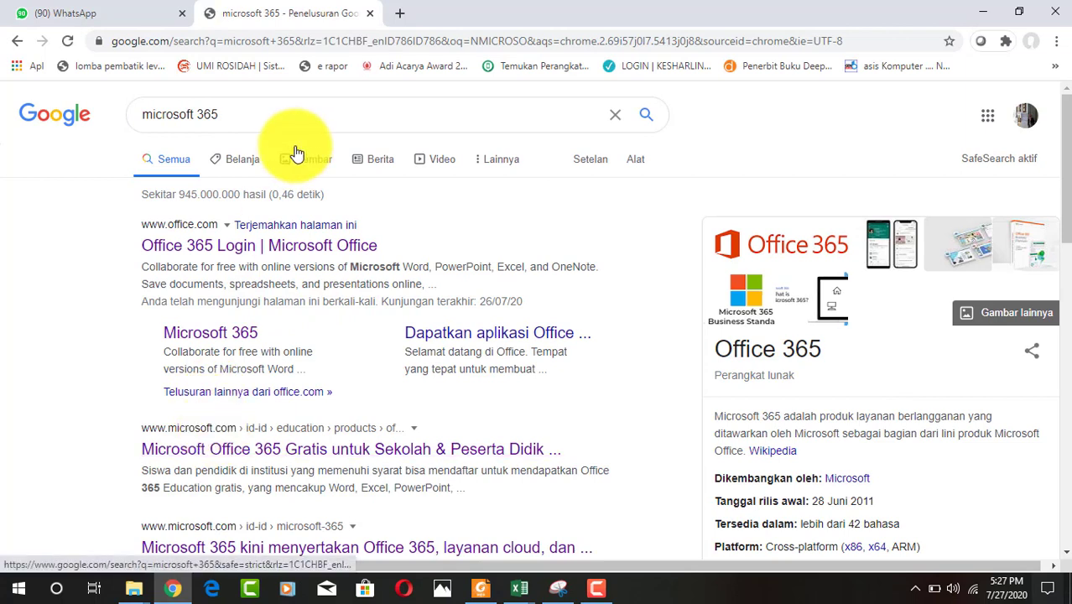
click(198, 252)
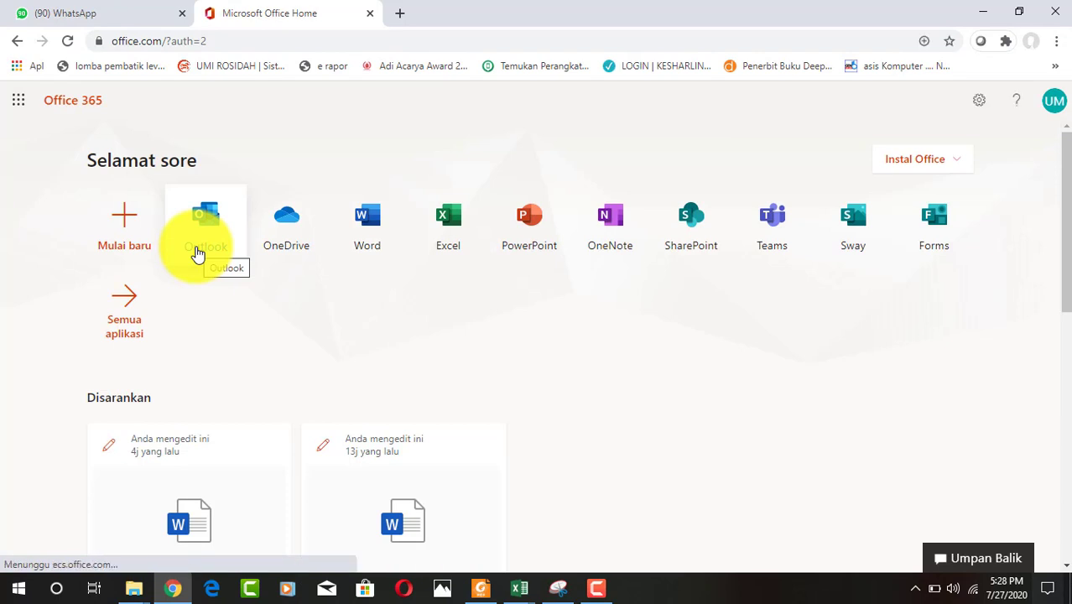
- Switch to Teams, open the PAI channel of the KELAS 9C team and start a new conversation post
click(795, 244)
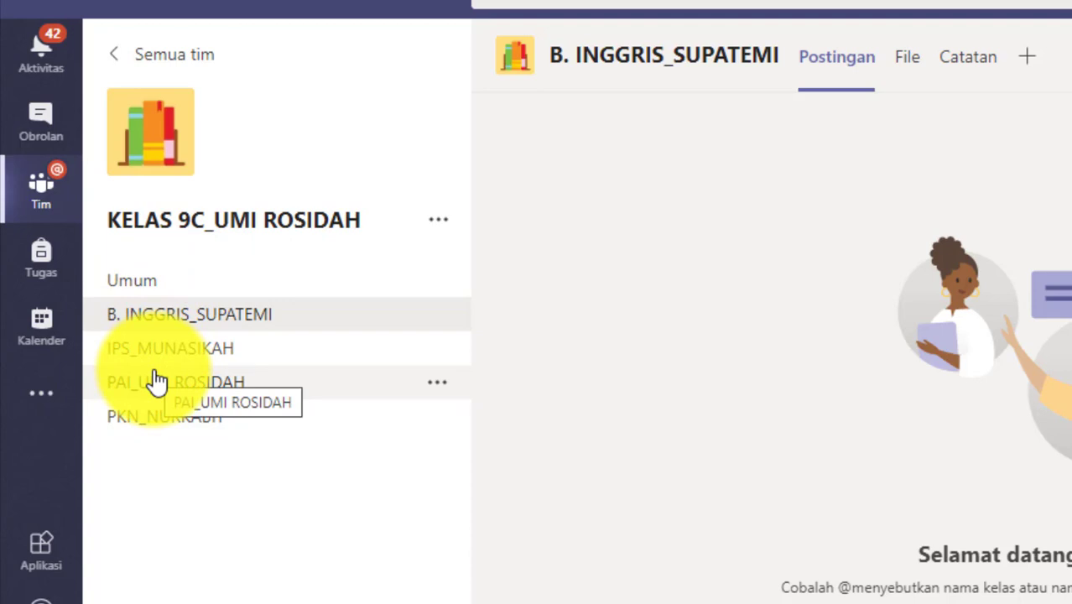
click(197, 399)
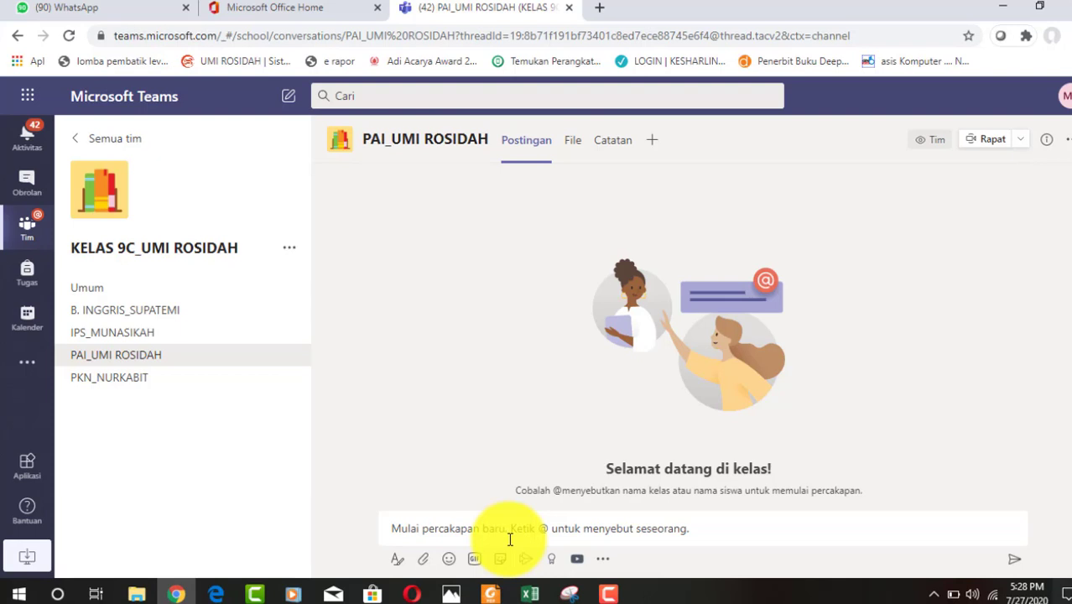
click(510, 538)
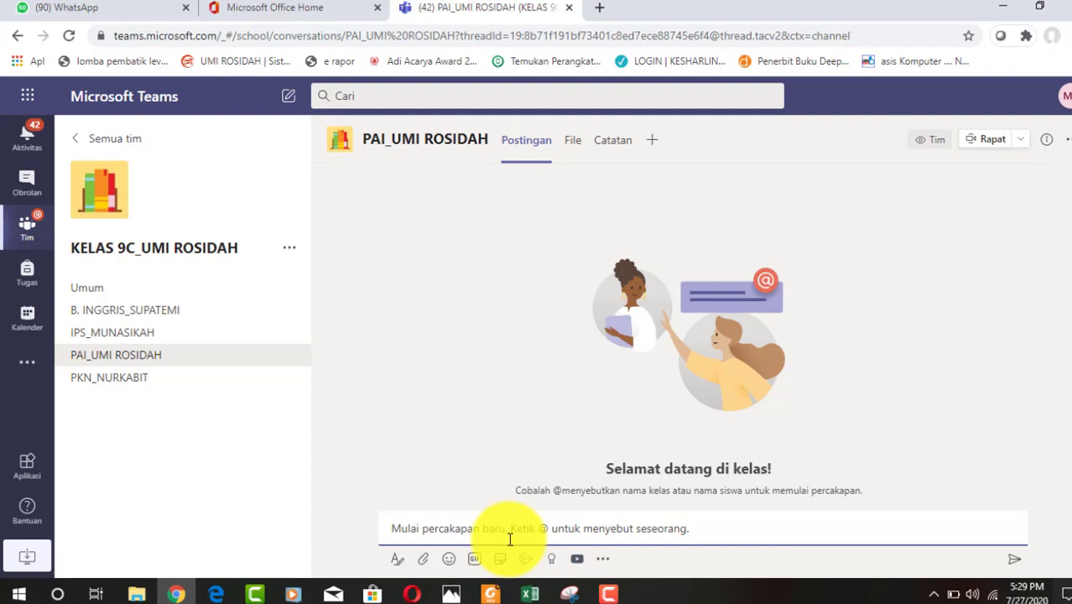
text(a)
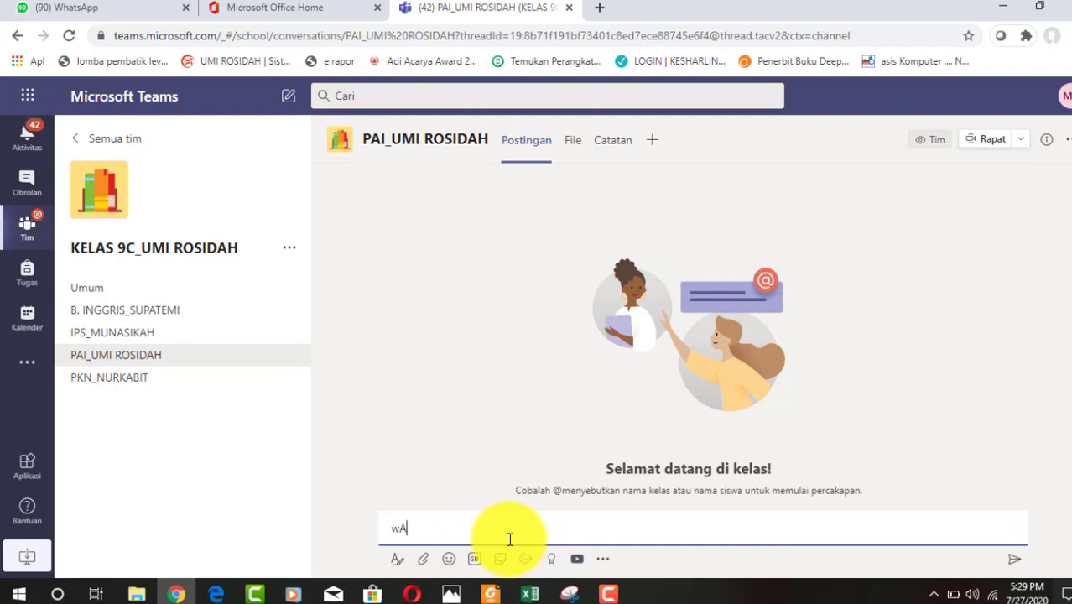
key(BackSpace)
text(aSSLAMU)
key(BackSpace)
key(BackSpace)
key(BackSpace)
key(BackSpace)
key(BackSpace)
key(BackSpace)
key(BackSpace)
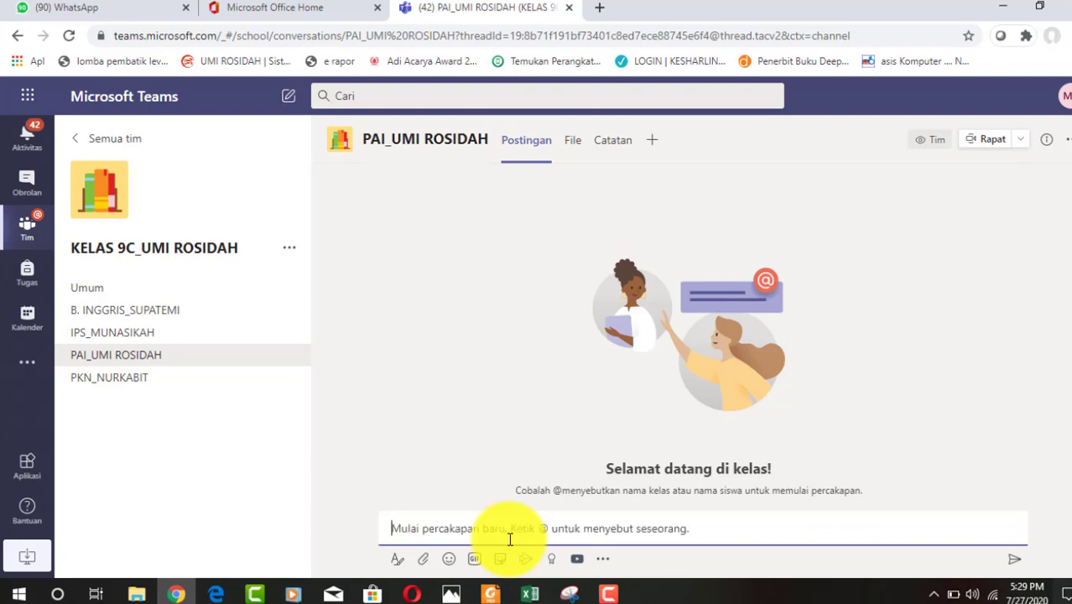
- Begin the channel post with the greeting "Assalamualaikum wr,wb... apa kabar"
text(Assalamu)
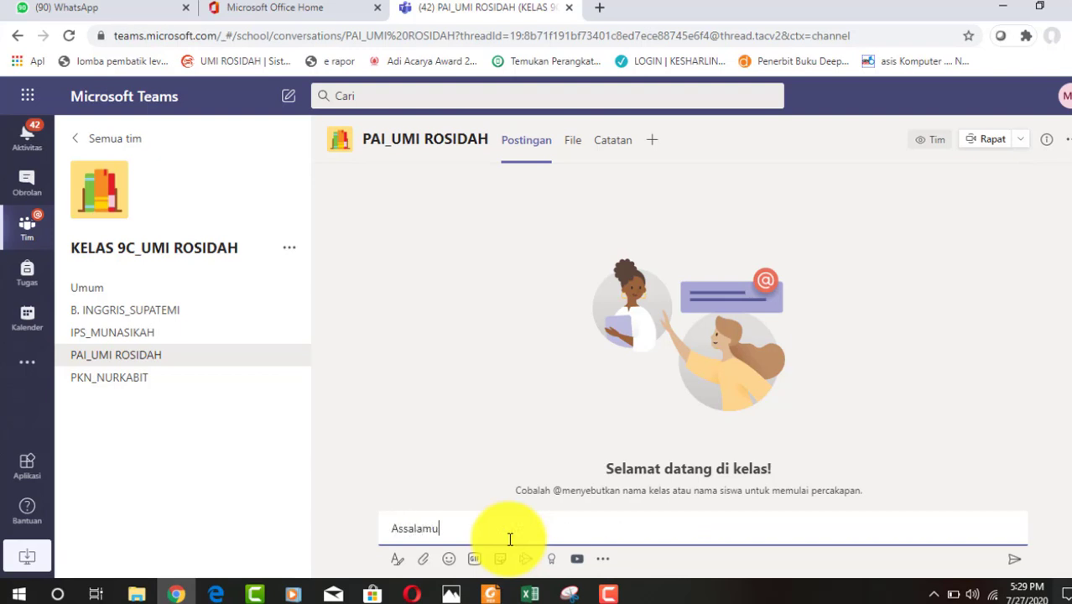
text(la)
key(BackSpace)
key(BackSpace)
text(alaikum wr.wb. apa kabar anak)
key(BackSpace)
key(BackSpace)
key(BackSpace)
key(BackSpace)
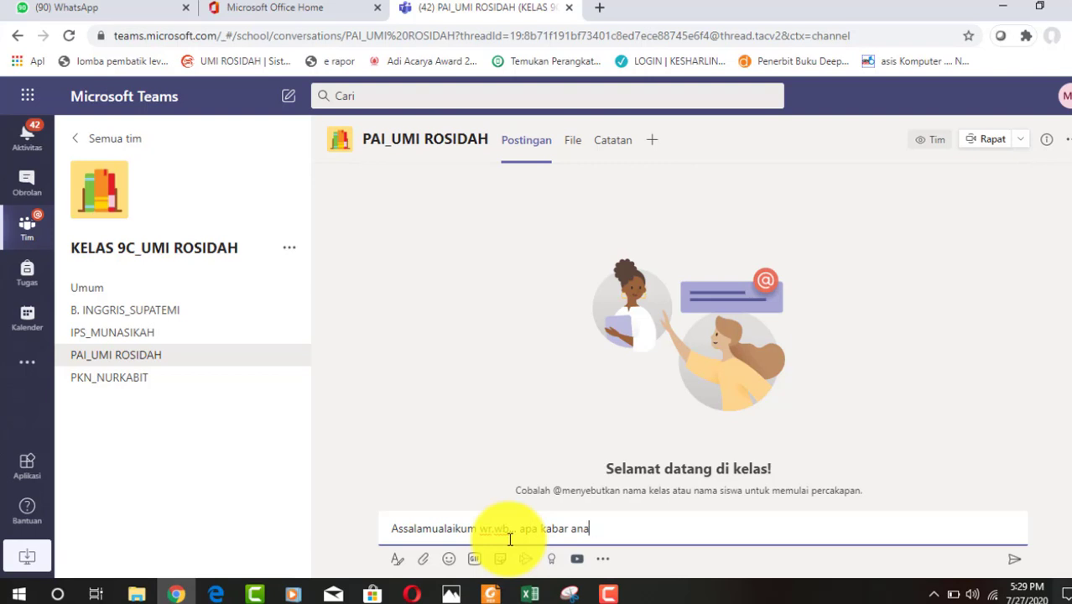
- Continue the post with "siswa sisiwi kelas 0C yang Hebat dan semangat... hari ini adalah ahari pertama kita belajar menggukan microsoft Teams."
text(siswa sisiwi kelas )
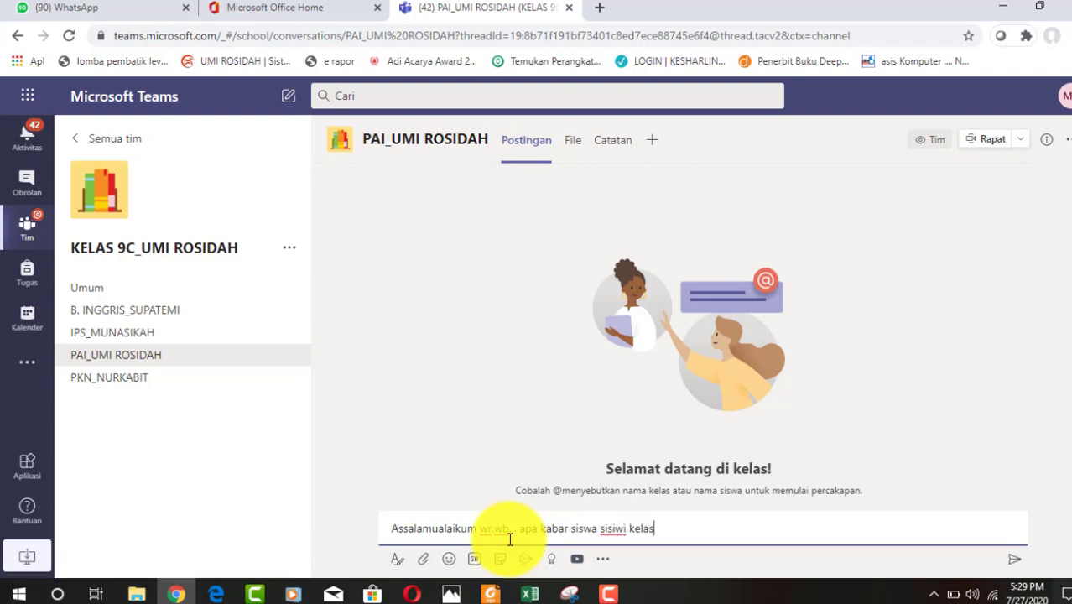
text((9)
key(BackSpace)
key(BackSpace)
text(0C yang )
text(e)
key(BackSpace)
text(Heal)
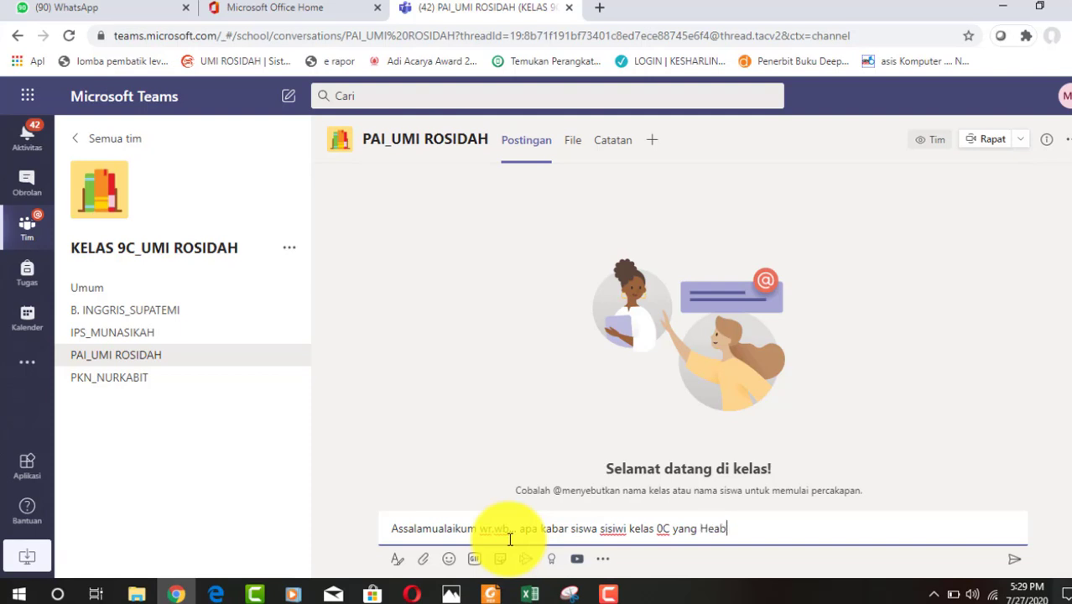
key(BackSpace)
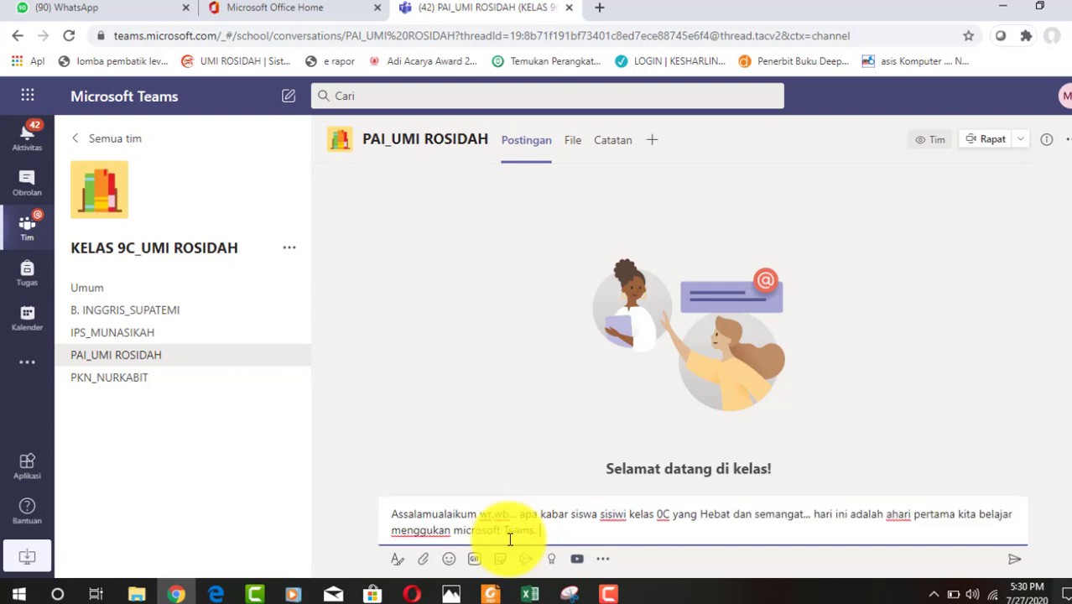
- Add the sentence "Karena merupakan sesuatu yanng pbaru pasti kan ada kendala" to the post
text(Karena merupakan sesuatu a)
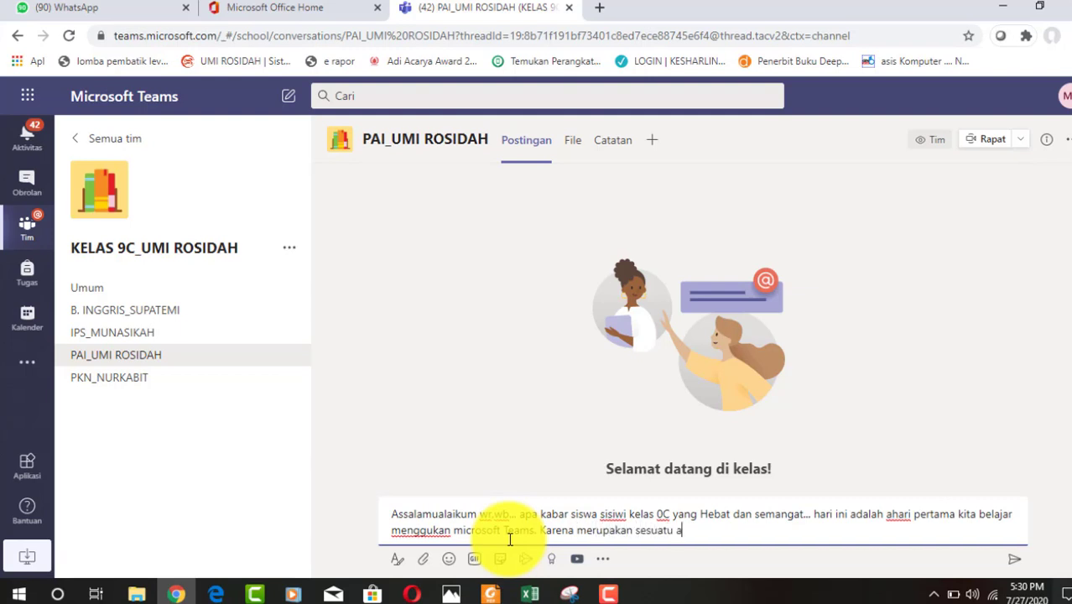
key(BackSpace)
text(yanng pbaru pas)
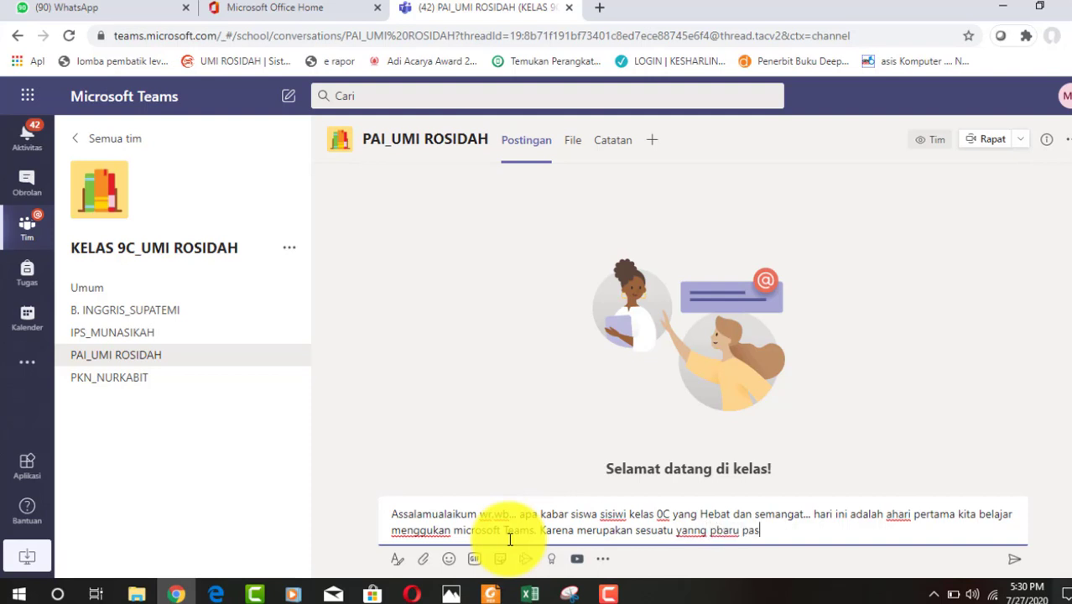
text(ti kan ada kendala)
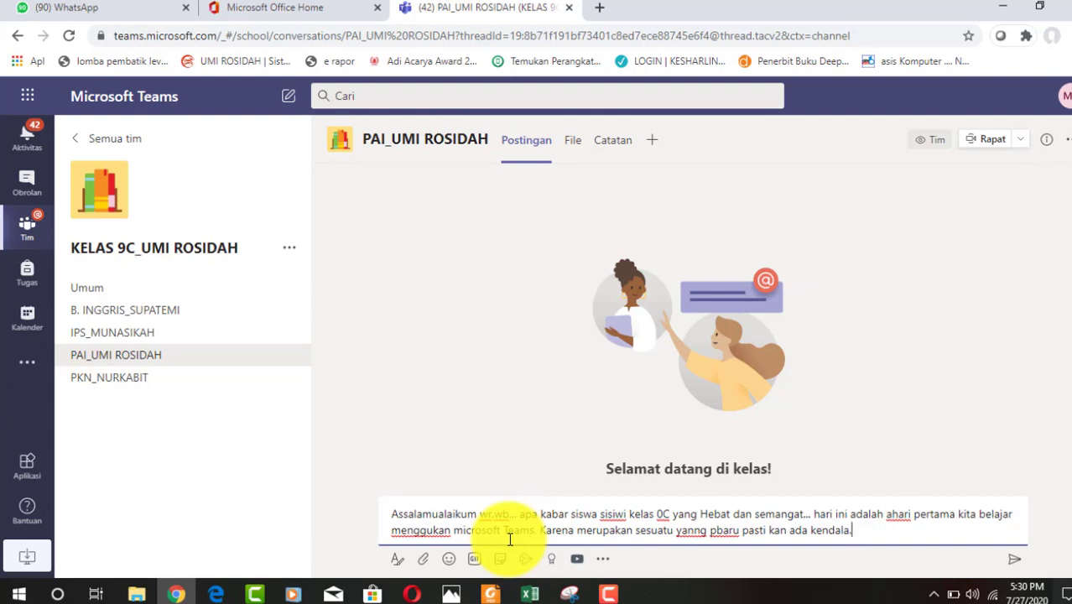
- Add "tetap semangat dan jangan Mudah putus Asa" and that the teacher "akan mendampingi dengan senagha hati", and send the post
text(. tetap semangat dan jangan)
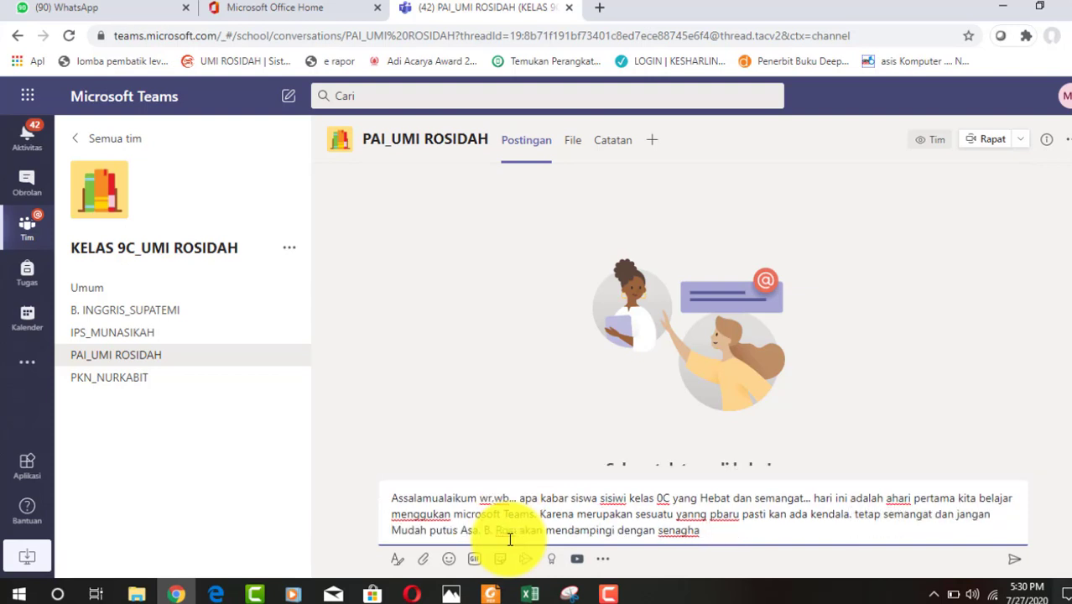
text(hati)
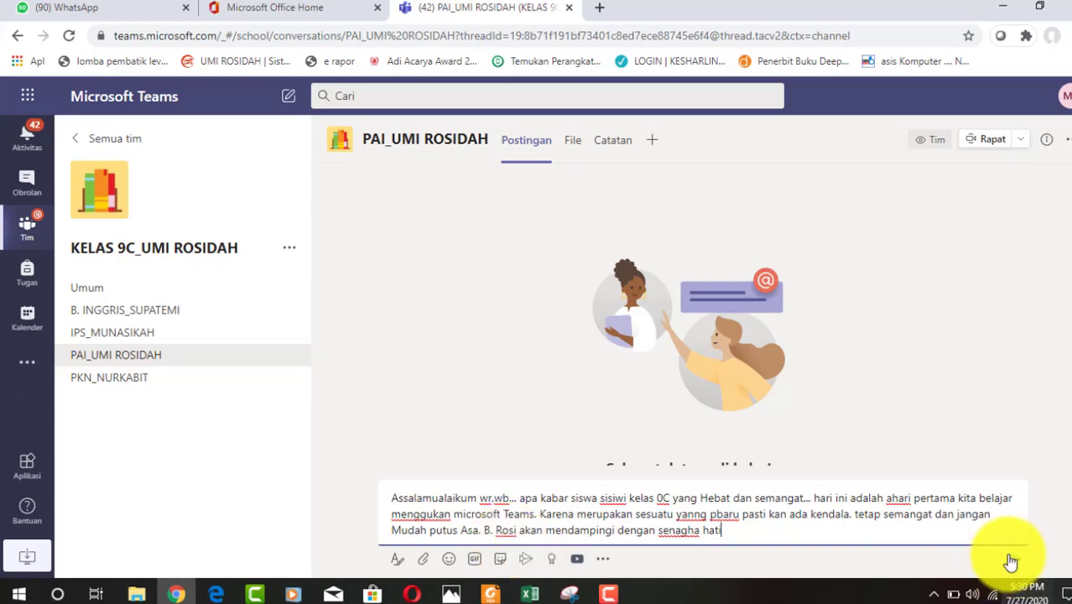
click(1013, 570)
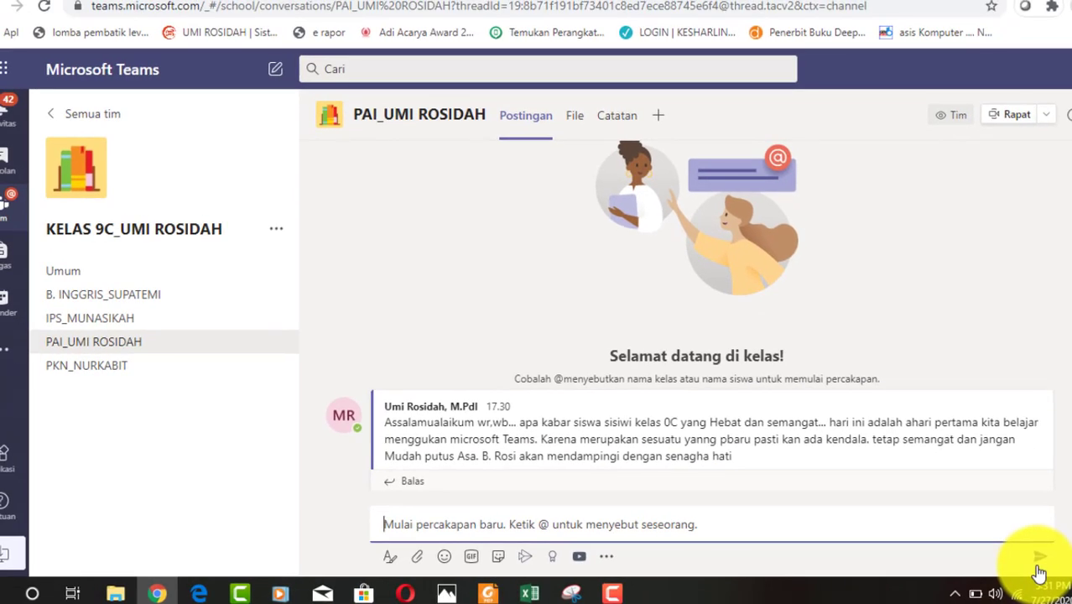
- Write a second post reading "Sebelum kit amulai pelajarannya mmari kita terlebih dahulu membacac doa"
text(Sebelum k)
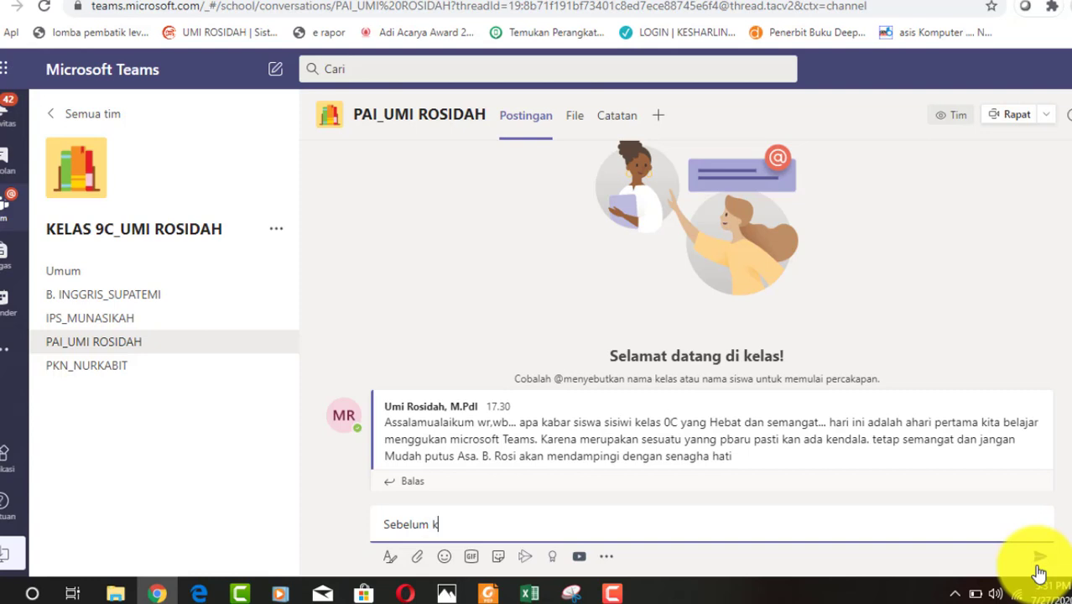
text(it amulai pelajarannya m)
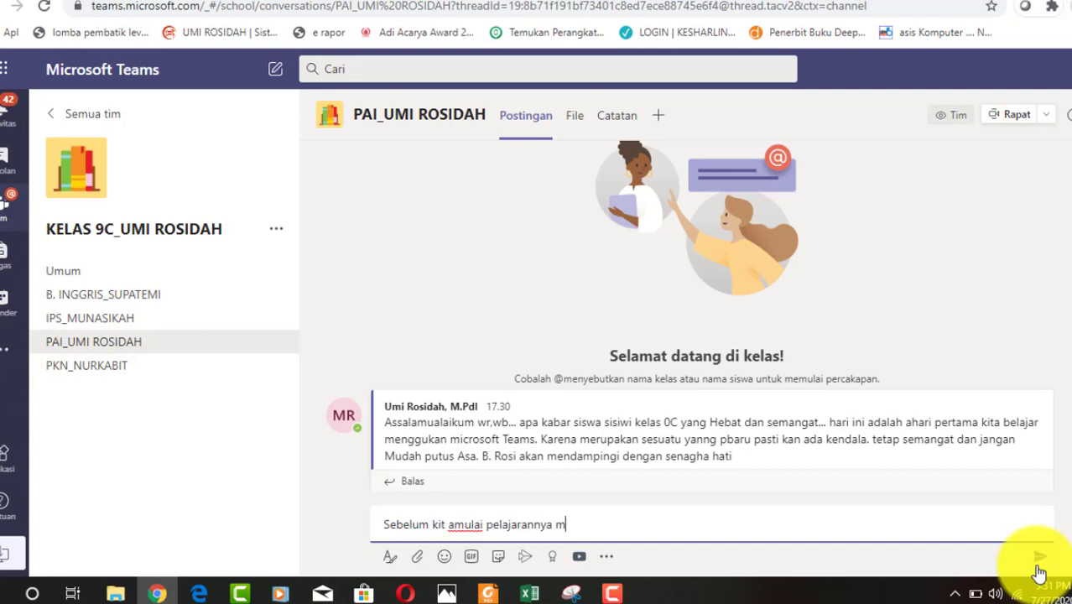
text(armari kita terle)
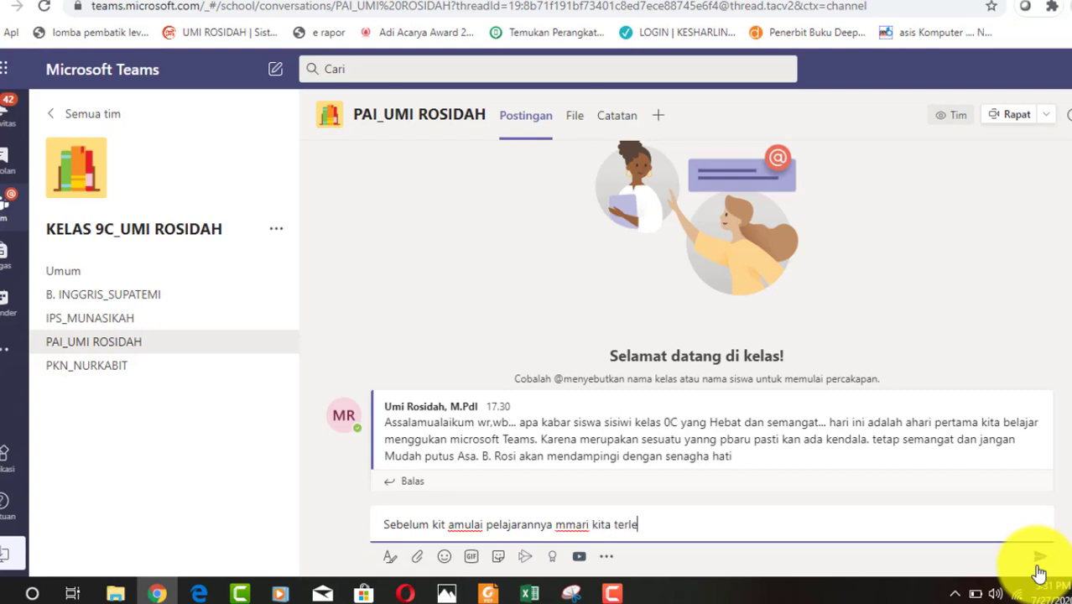
text(bih dahulu membacac d)
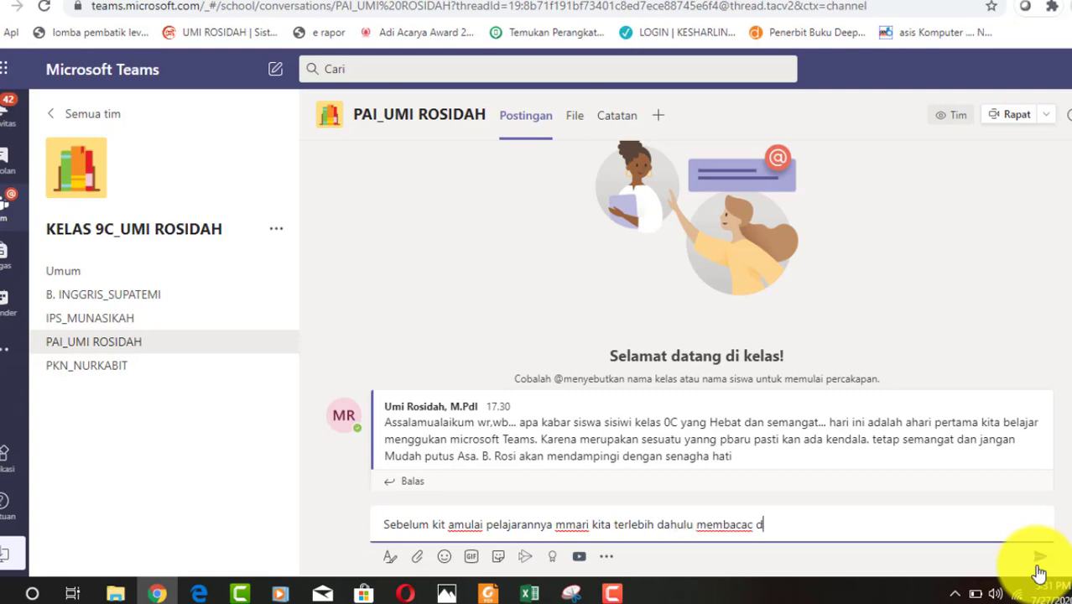
text(oa)
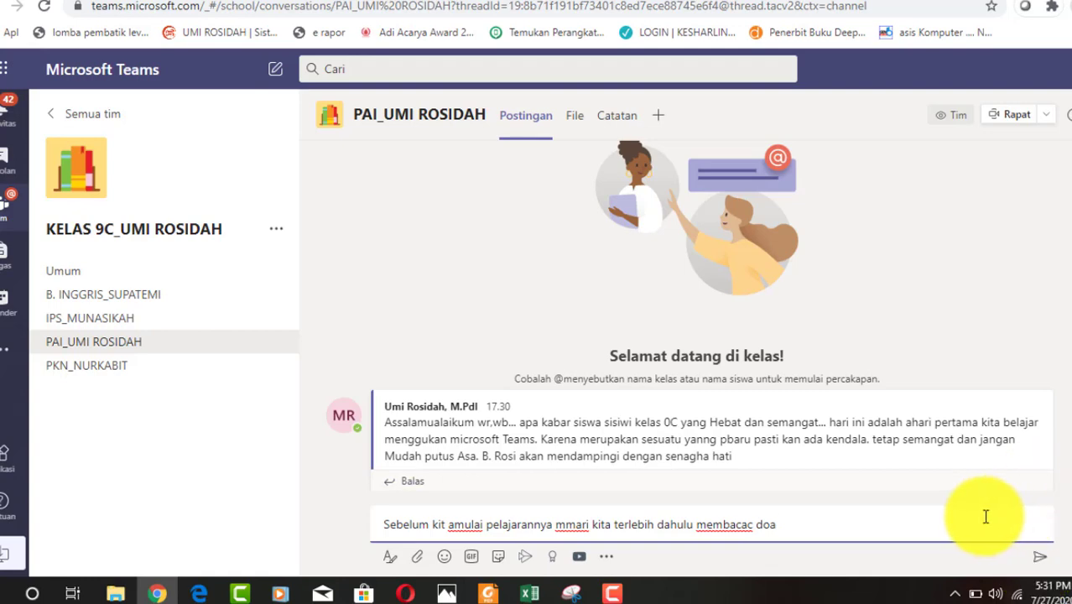
- Attach the image "doa sebelum belajar" from the computer to the prayer post and send it
click(419, 558)
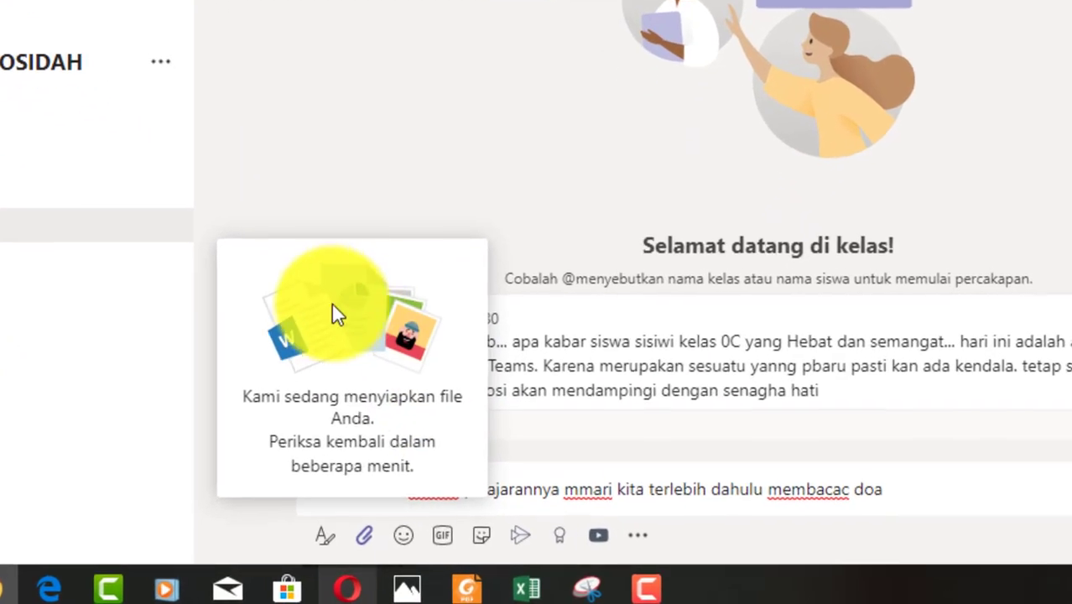
click(384, 483)
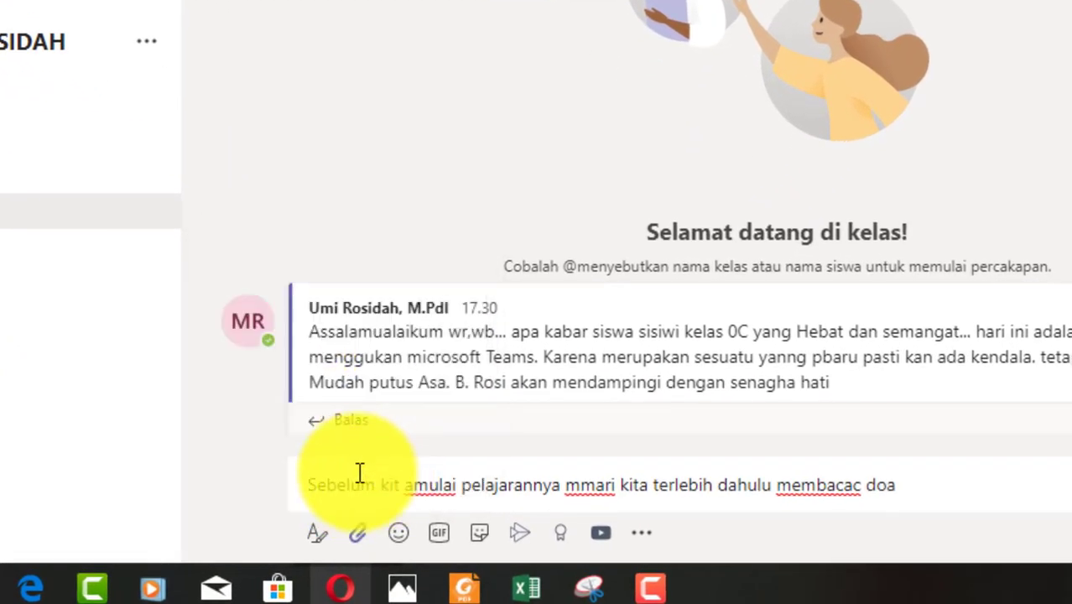
click(352, 537)
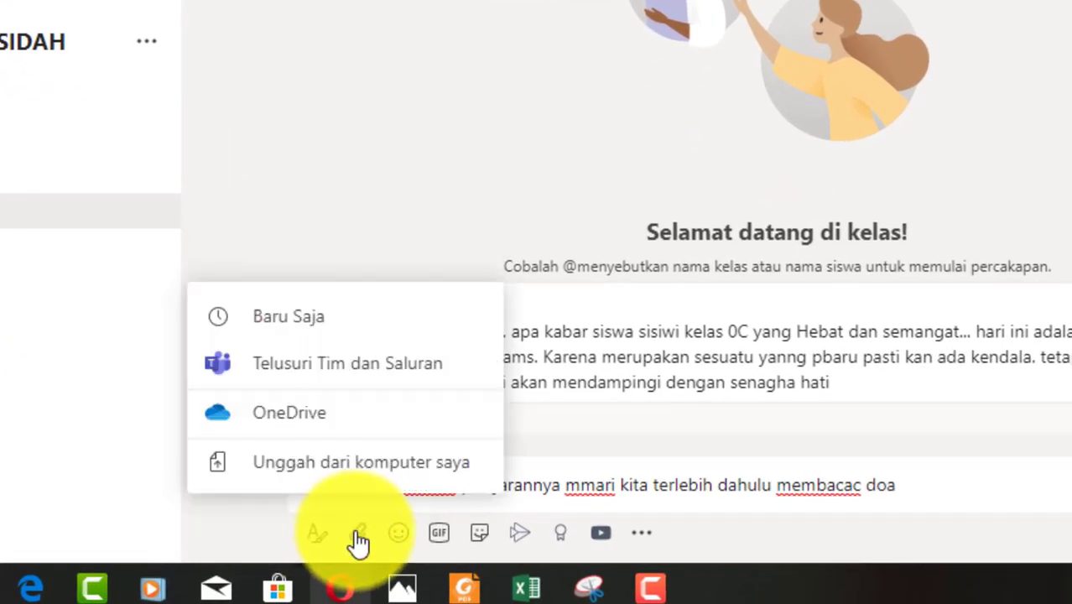
click(313, 479)
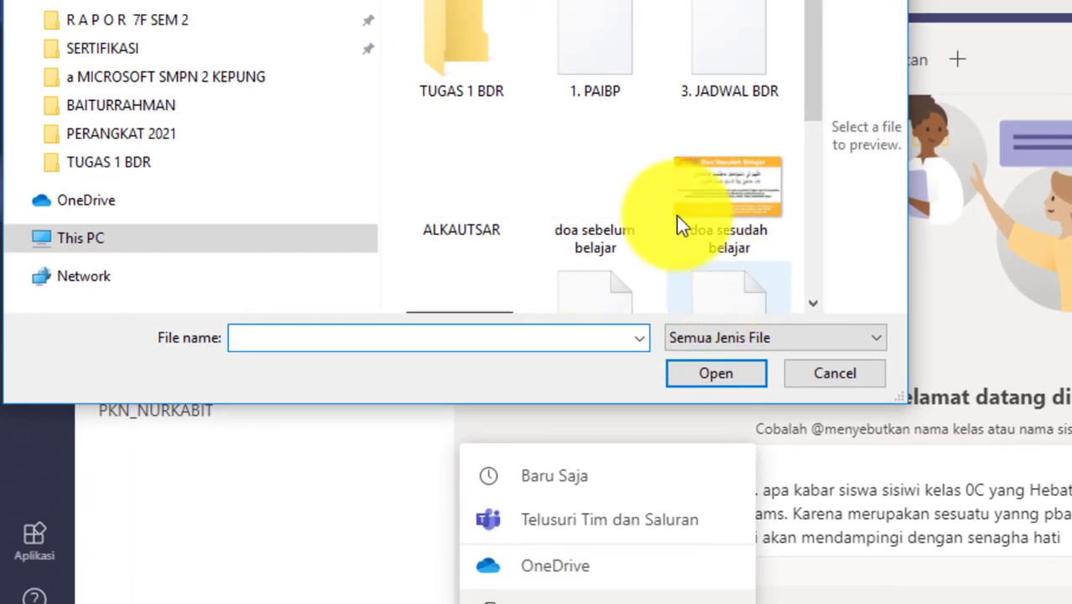
click(597, 189)
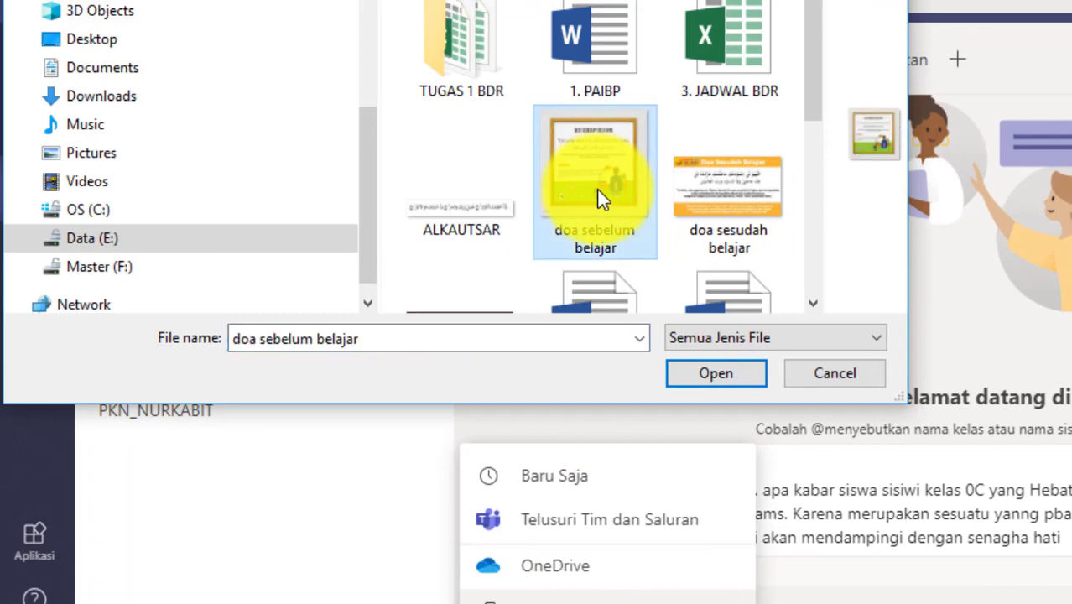
click(716, 375)
click(710, 372)
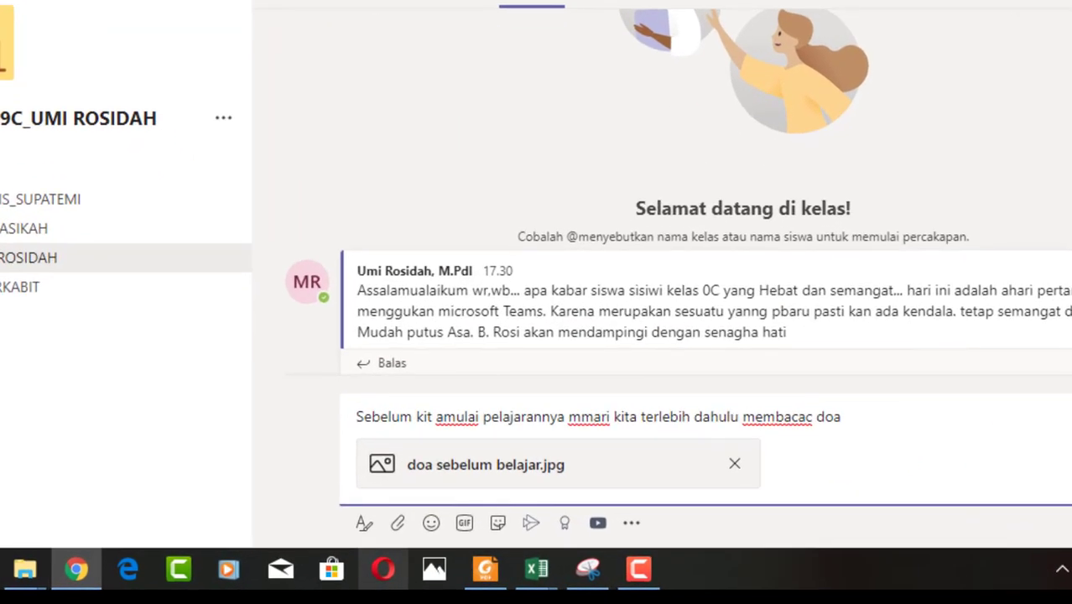
key(Return)
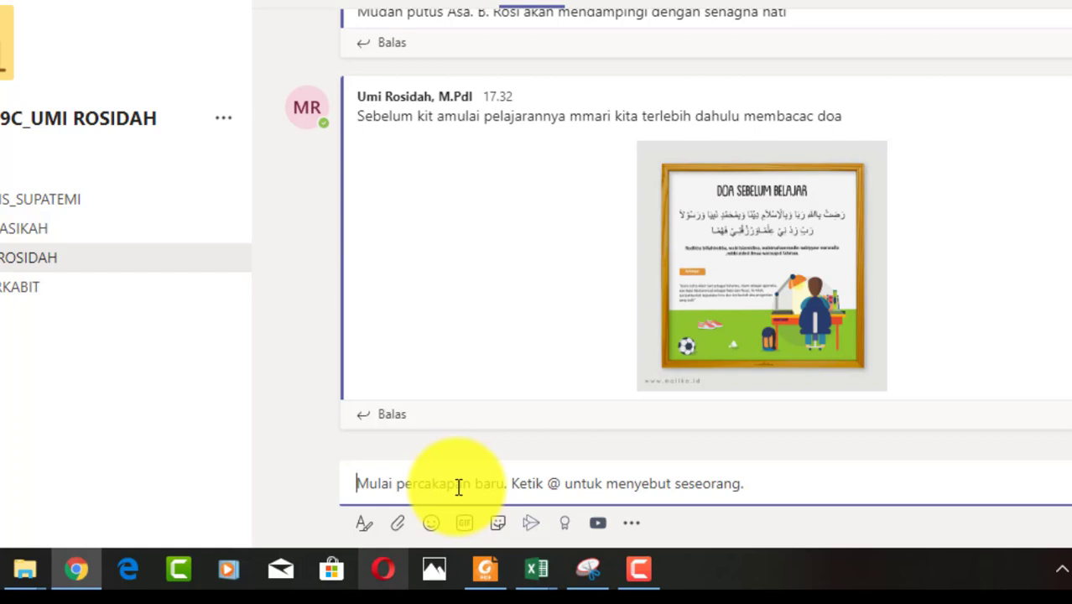
- Write a new channel post reading "Selanjutnya isi absensi menggunakan link dibawah ini", followed by a line break
text(Selanjutn)
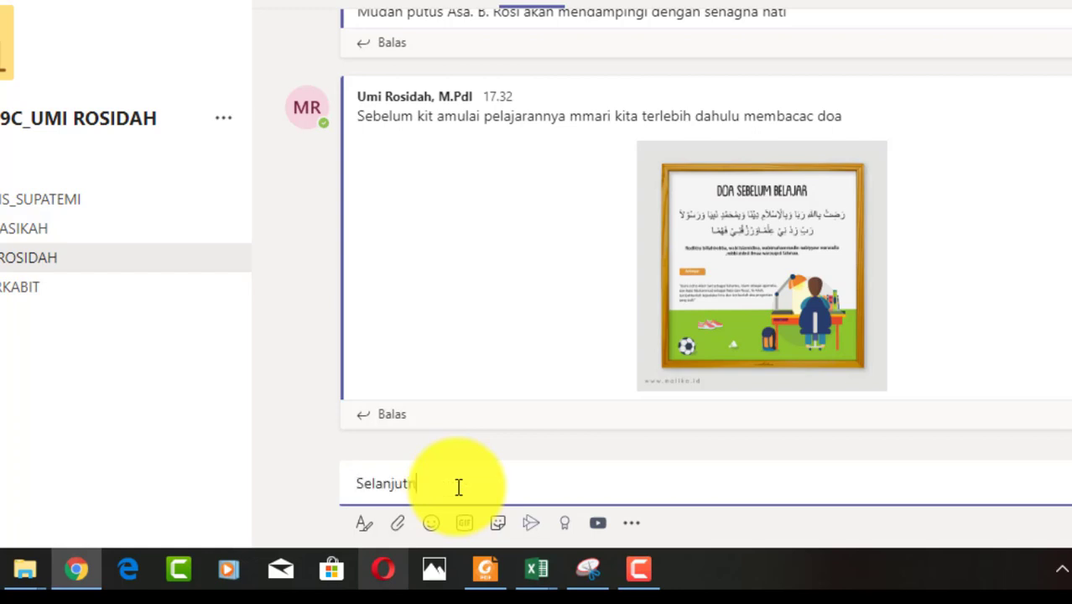
text(ya isi absensi)
text( t)
text(er)
key(BackSpace)
key(BackSpace)
text(menggunka)
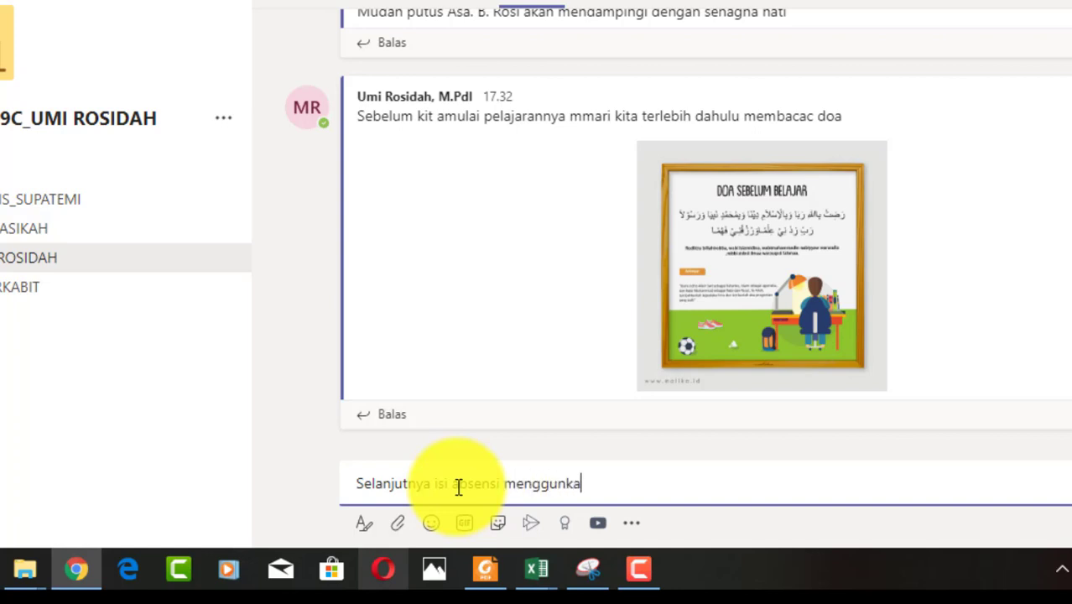
key(BackSpace)
key(BackSpace)
text(akan link dibawah)
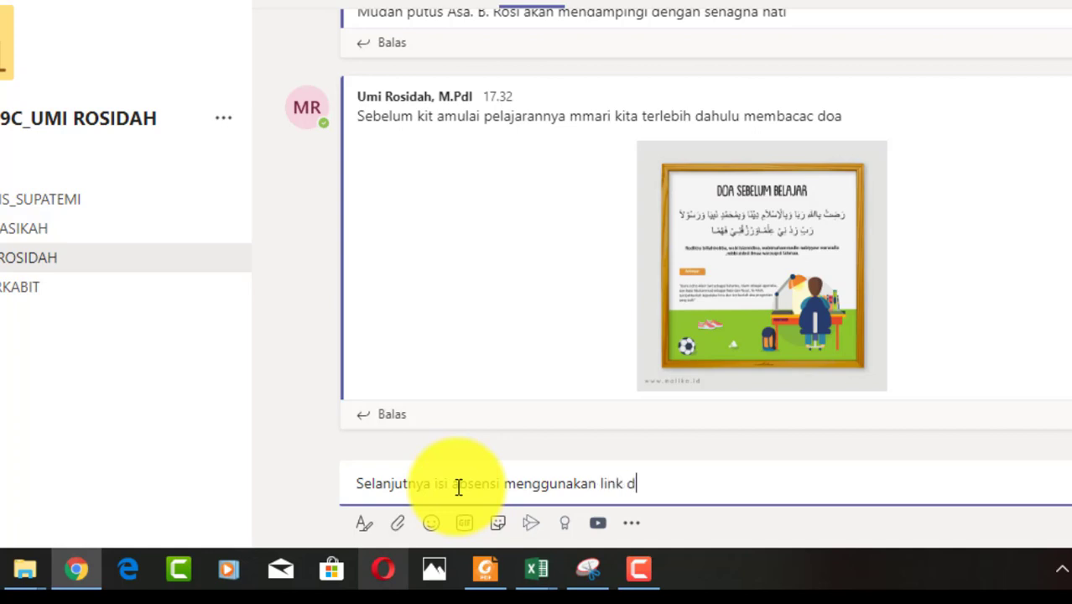
text( ini)
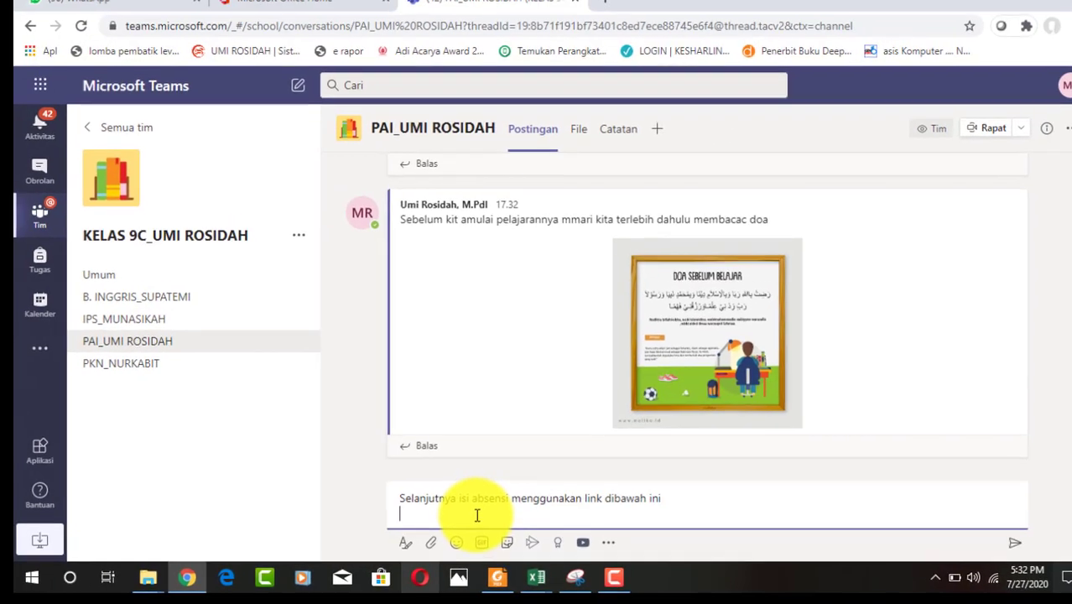
key(shift+Return)
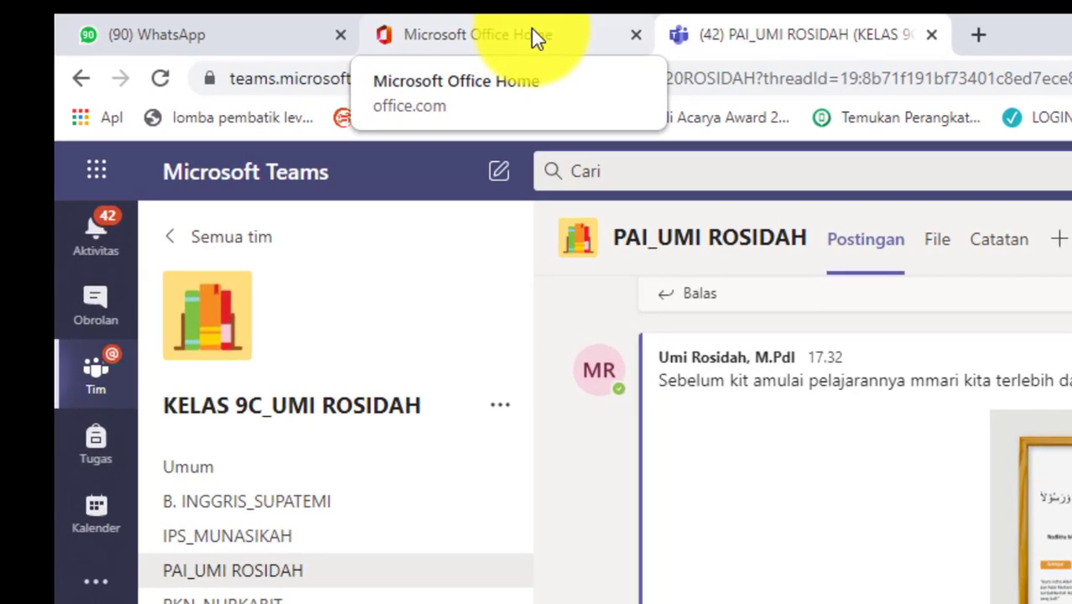
- Open the form "ABSENSI SISWA MATA PELAJARAN PAI" in Microsoft Forms from Office Home and copy its response link
click(531, 34)
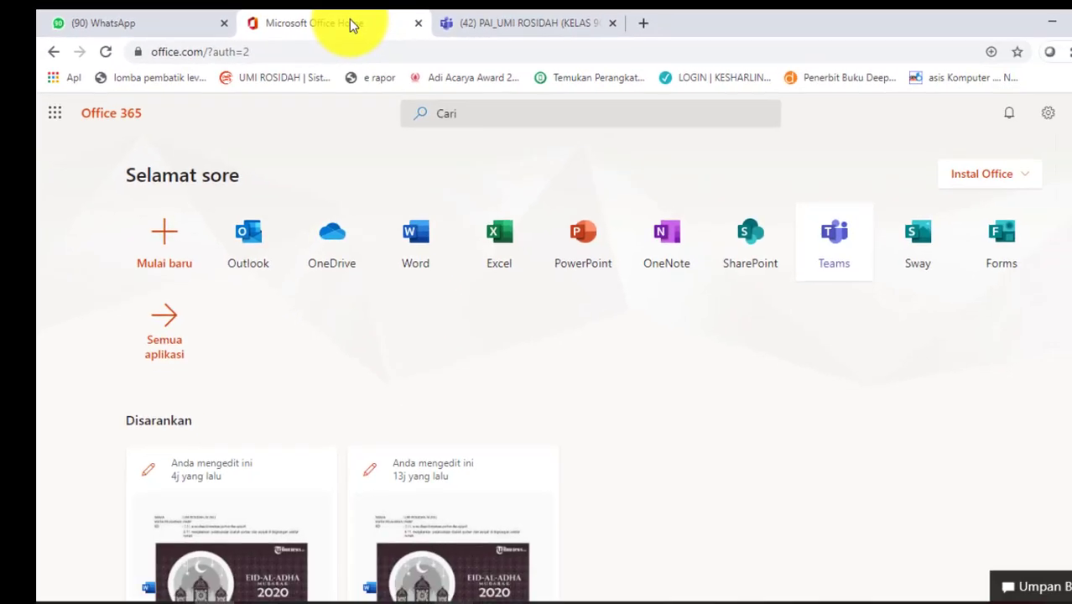
click(967, 241)
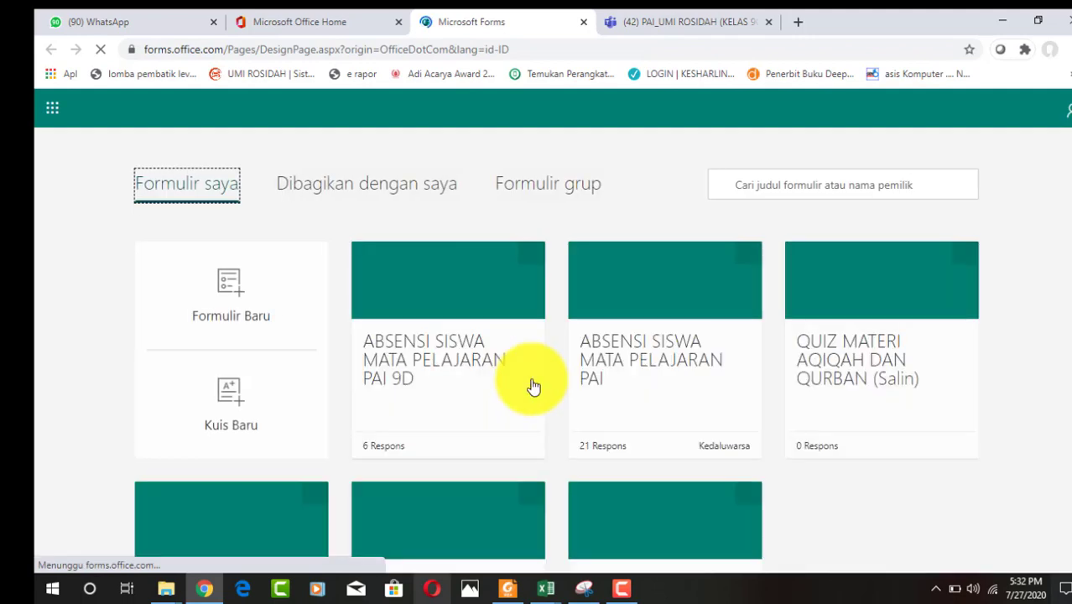
click(647, 359)
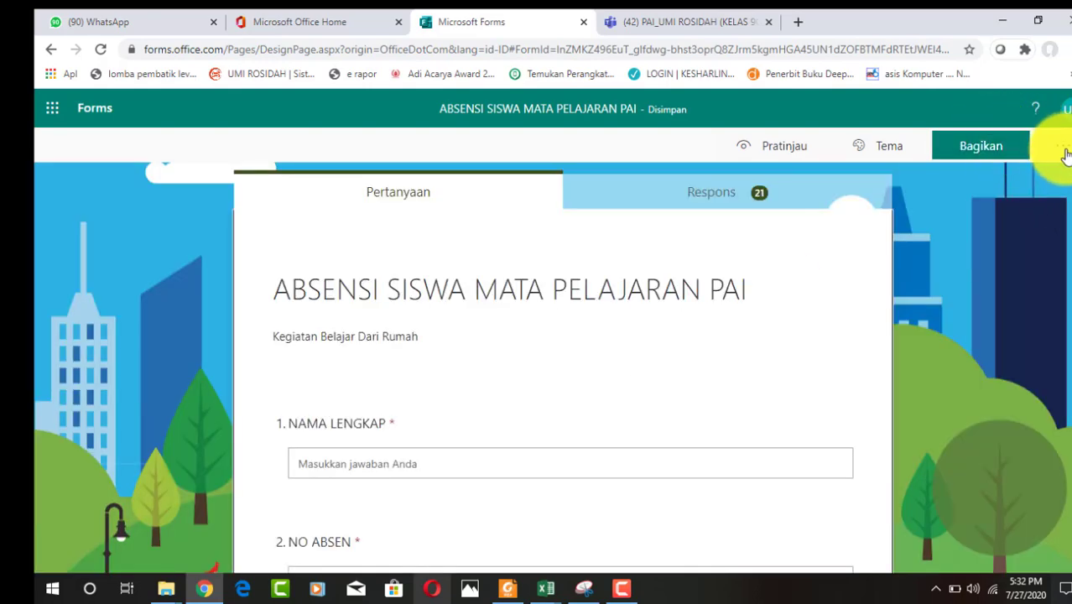
click(993, 152)
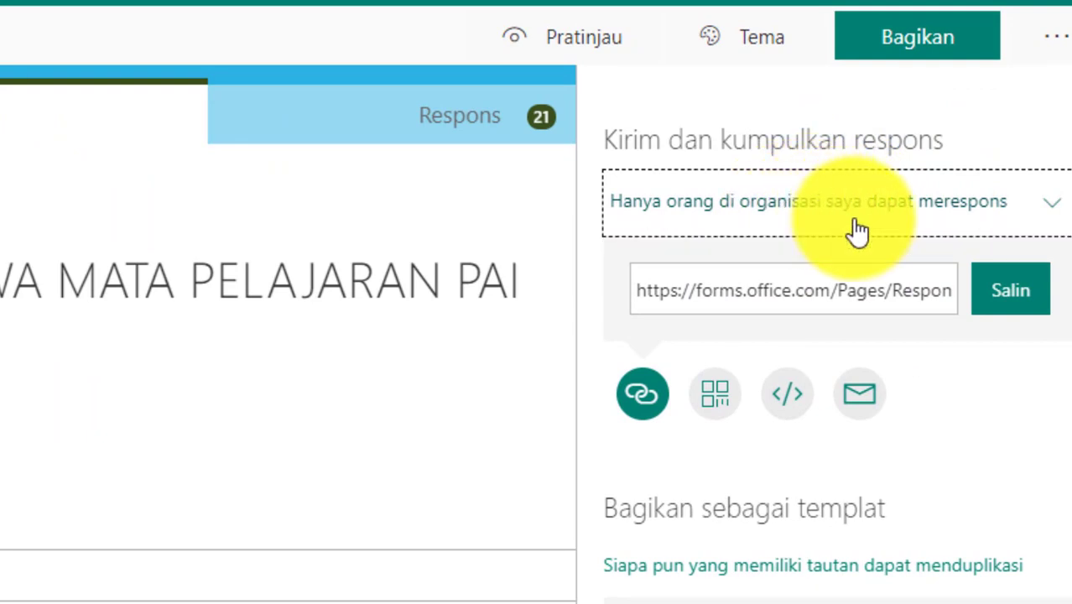
click(1011, 291)
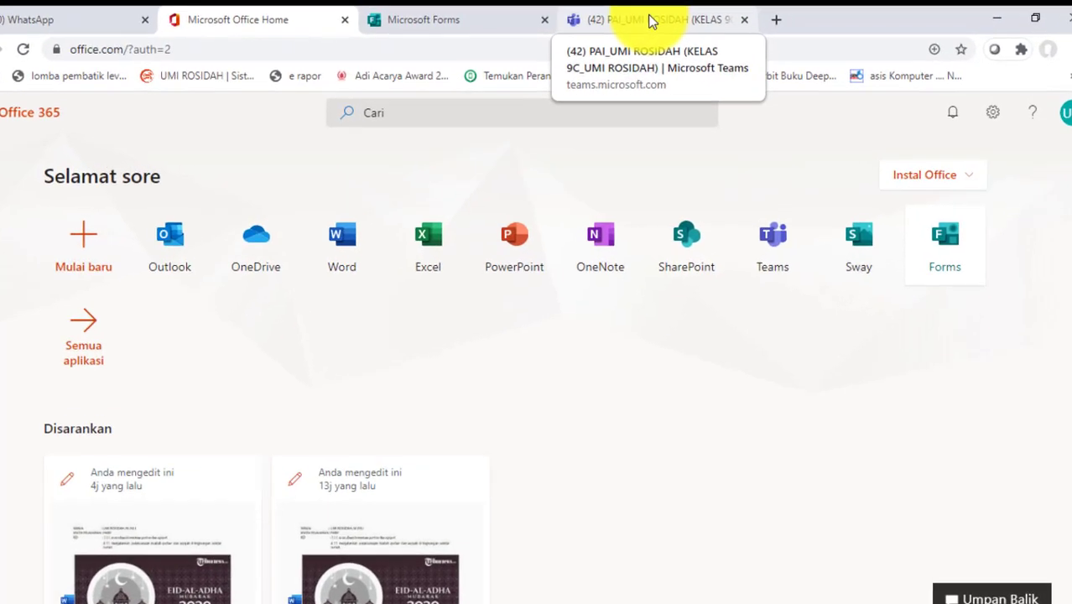
- Switch back to Teams, paste the attendance form link below the instruction text and send the post
click(676, 18)
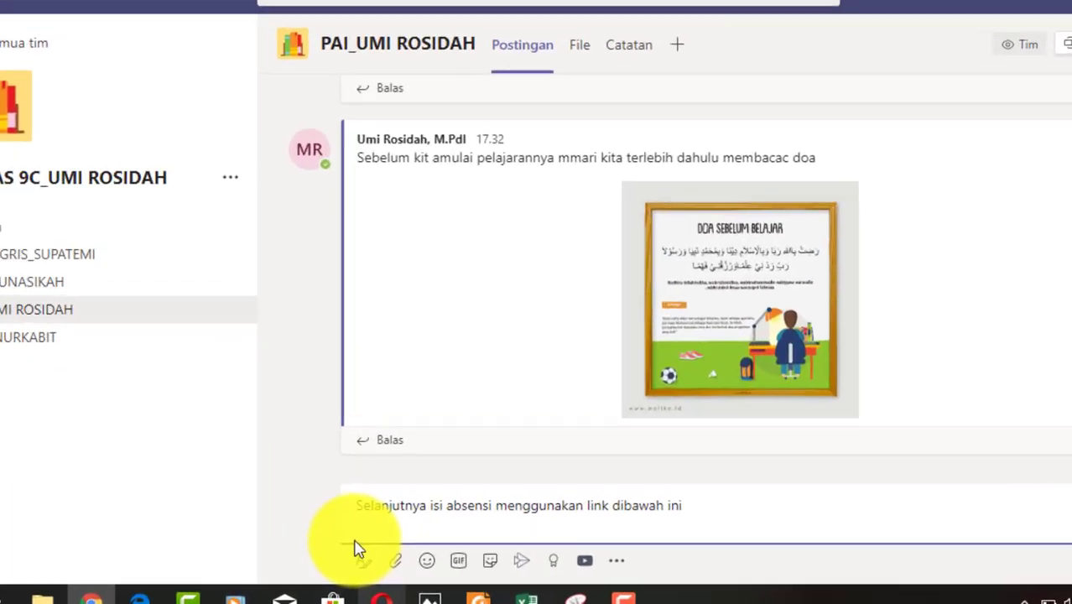
text(https://forms.office.com/Pages/ResponsePage.aspx?id=InZMKZ496EuT_glfdwq-bhst3oprQ8ZJrm5kgmHGA45UN1dZOFBTMFdRTEtJWEI4MzNLQkkwVTJWWS4u)
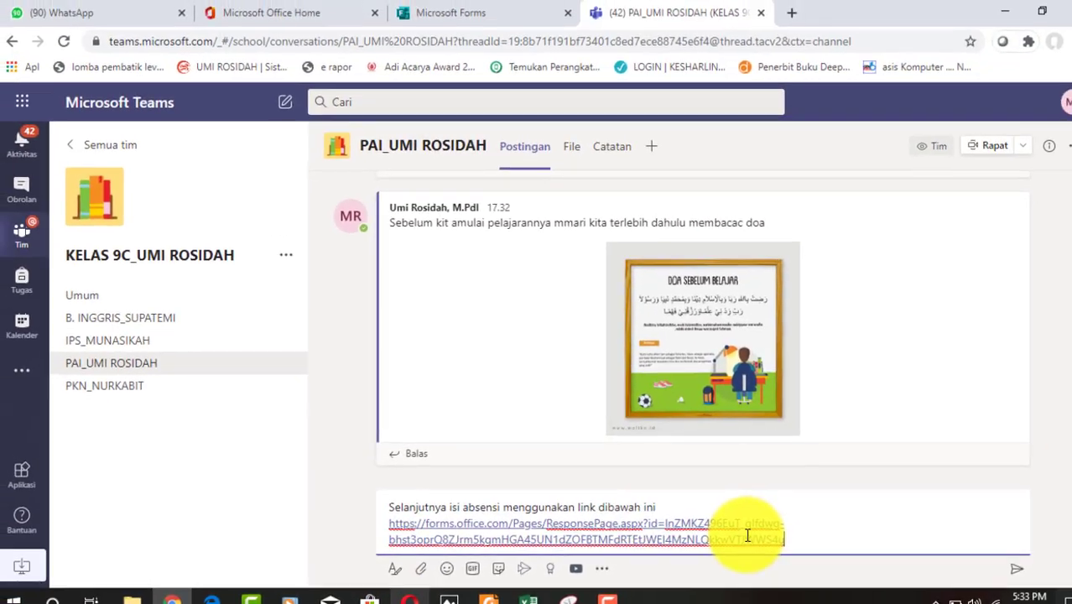
click(1010, 574)
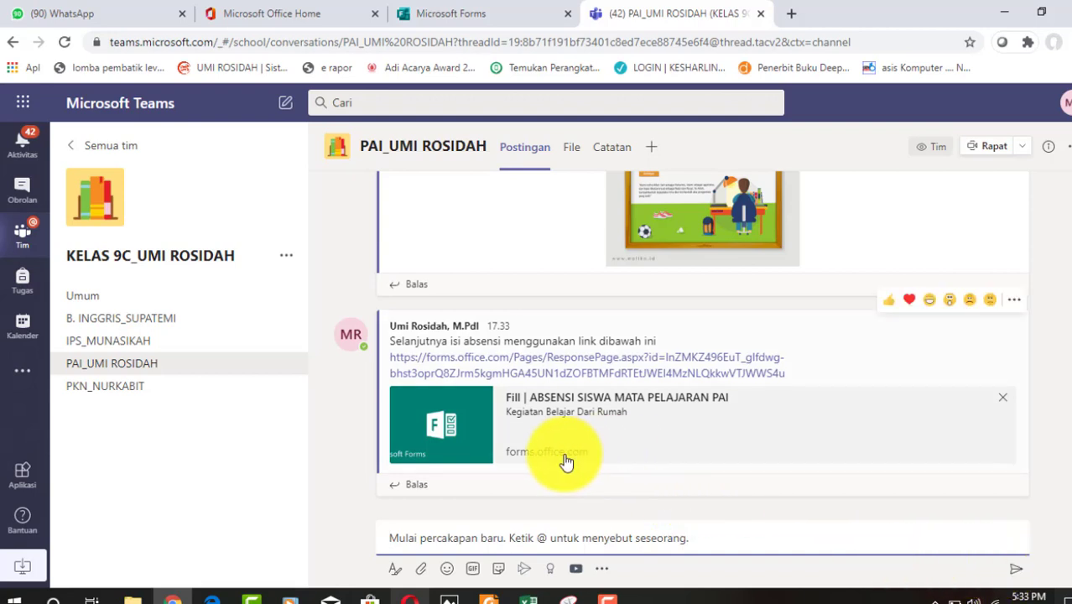
click(423, 572)
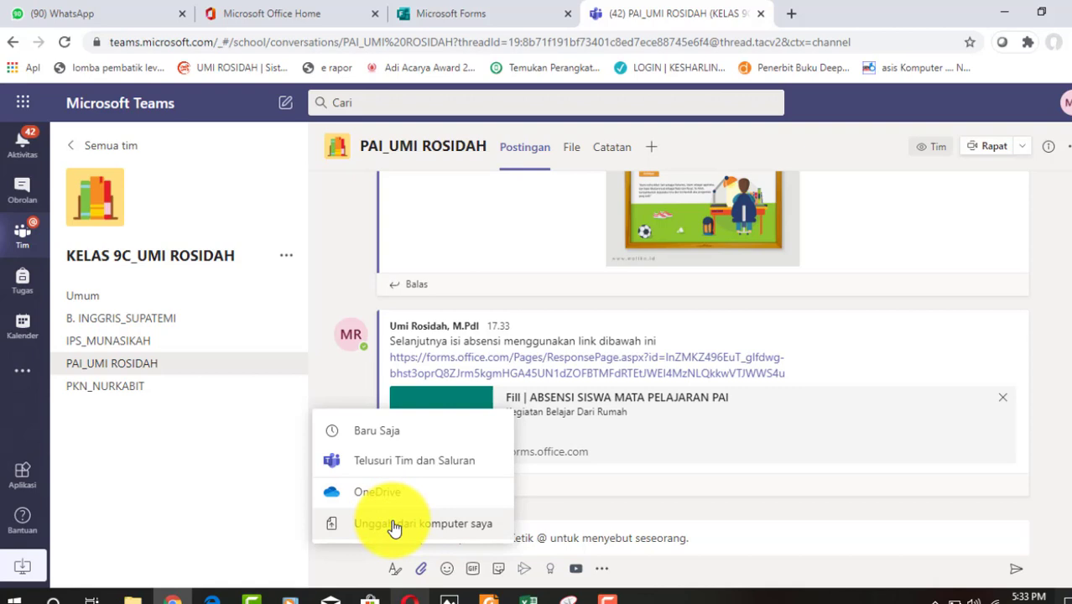
click(422, 586)
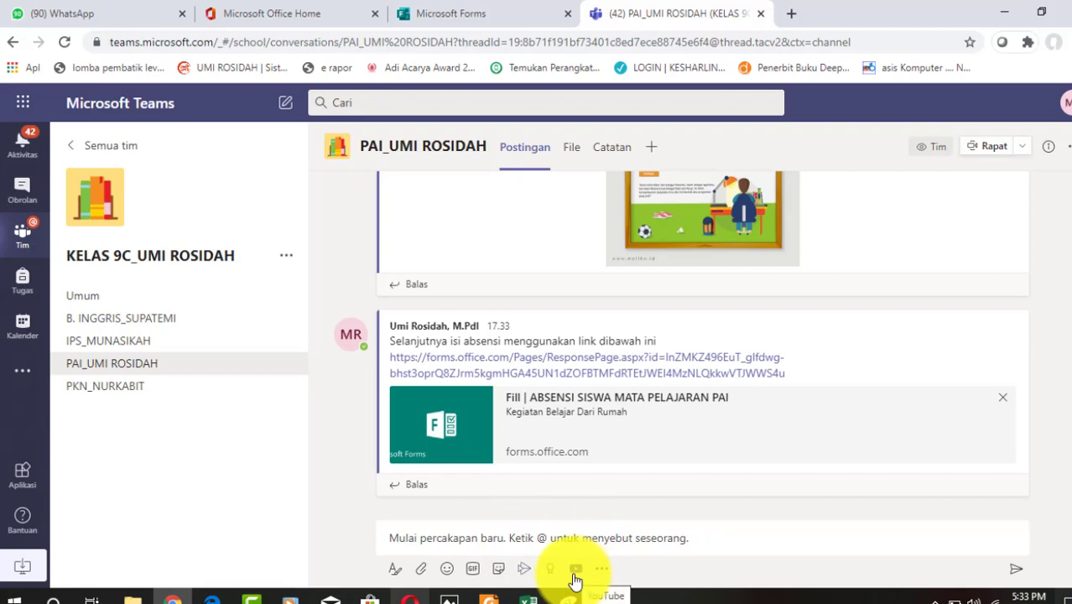
- Start a new post reading "Materi yang akan kita pelajari hari ini adalah tentang ibadah aqiqah dan Qurban"
click(435, 537)
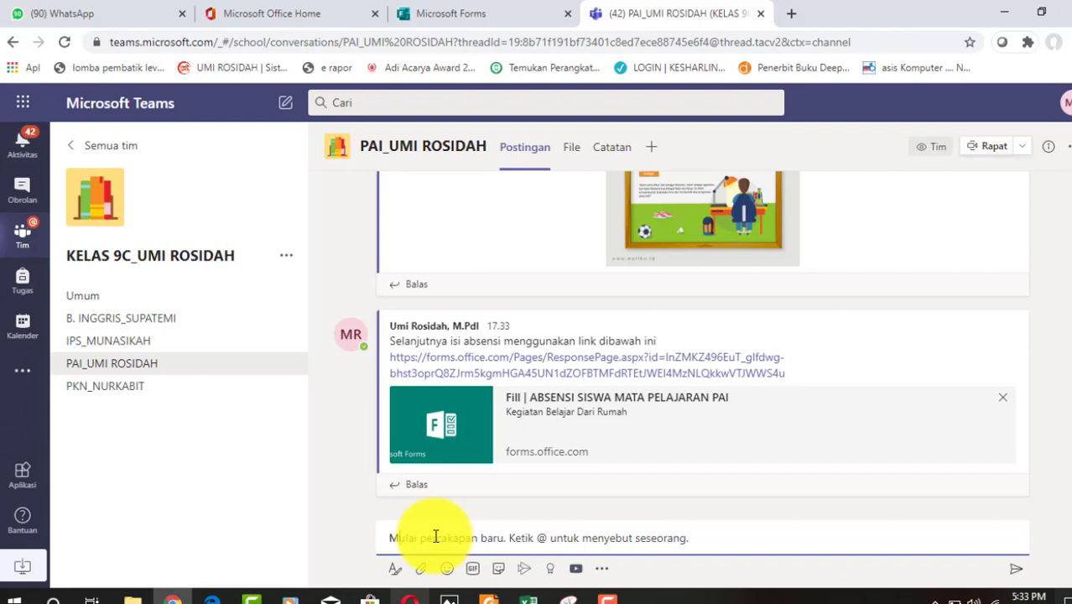
text(Materi )
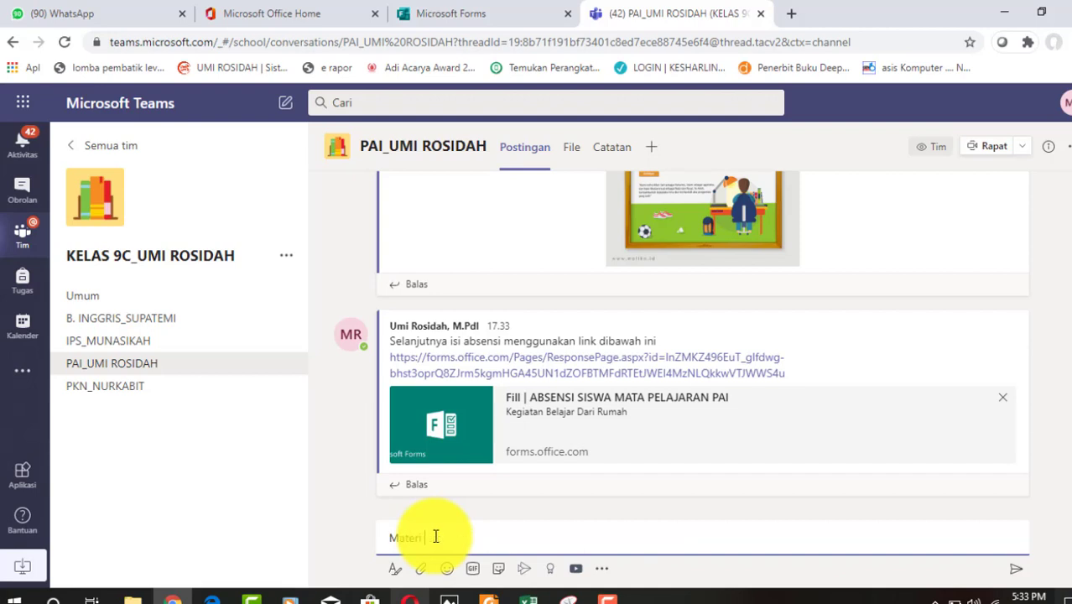
text(yang akan kita pelajari hari n)
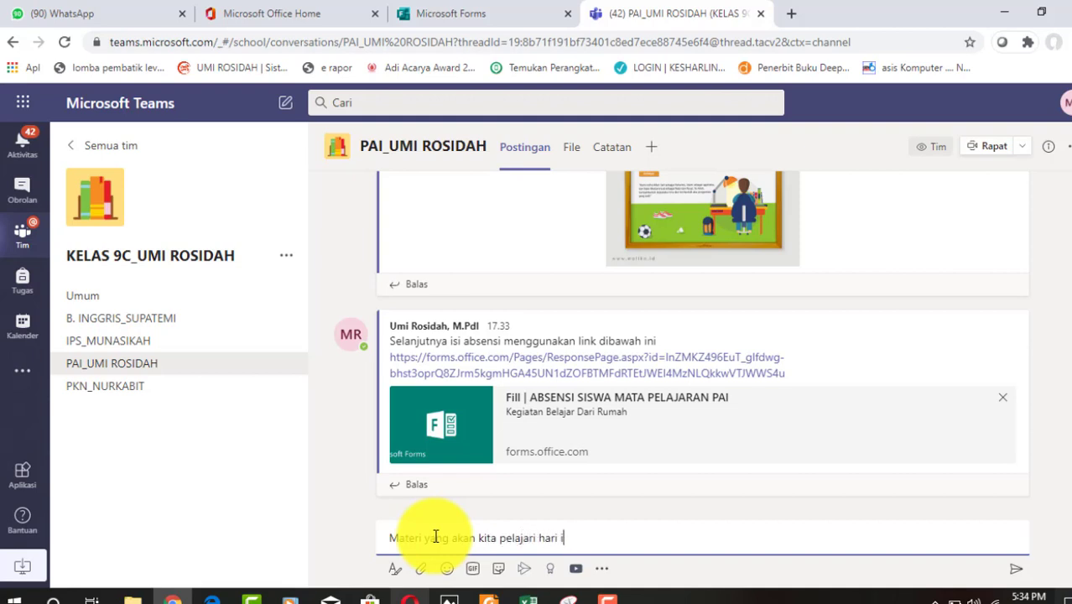
text(ni adalah tentang ibadah a)
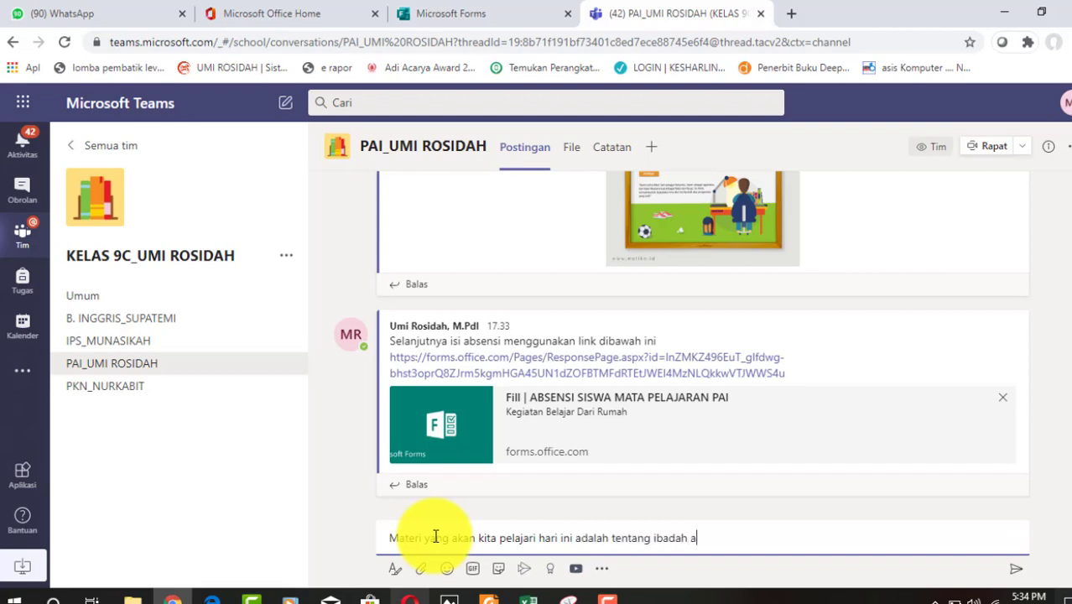
text(qiqah dan Qurban)
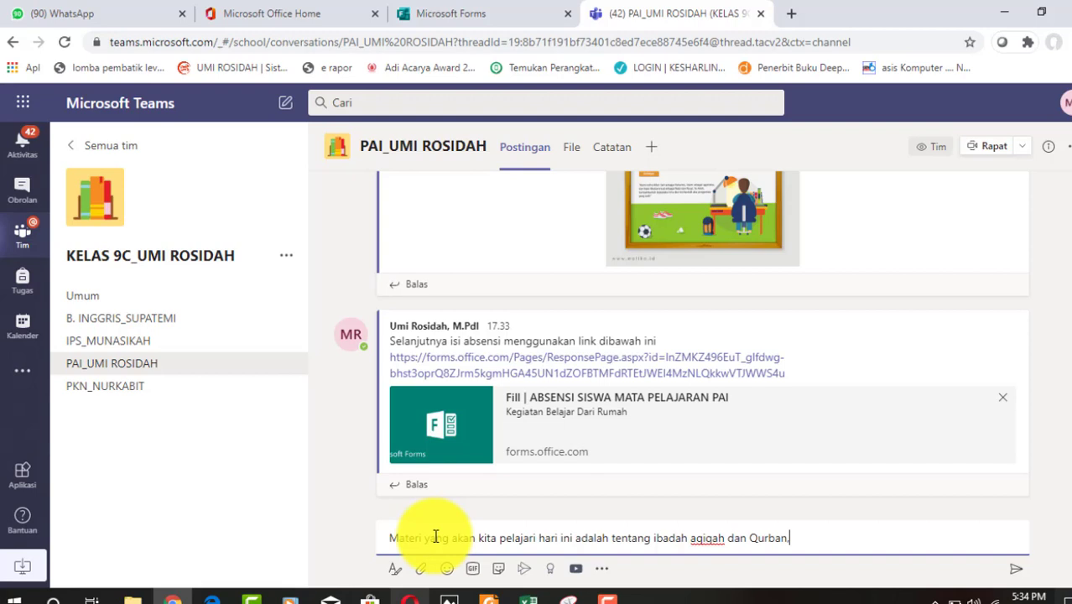
- Add "Silahkan kailan lihat Video berikut ini, dan catatlah hal-hal yang penting, karena nanti akan ada sesi tanya jawab mengenai Isi video ini" to the post
text(. Silahkan kailan )
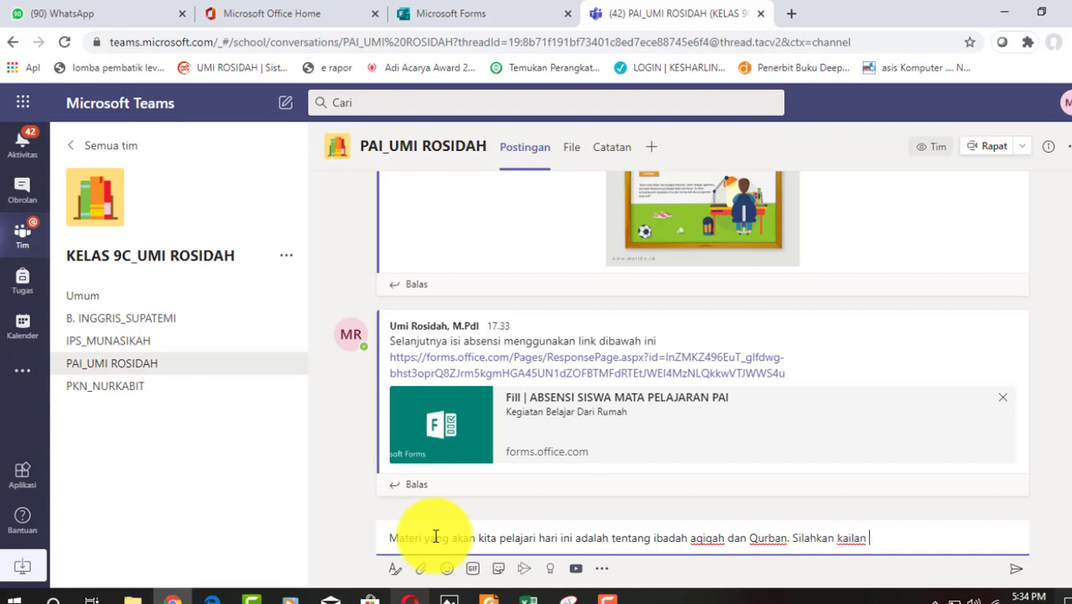
text(lihat Video berikut ini, dan)
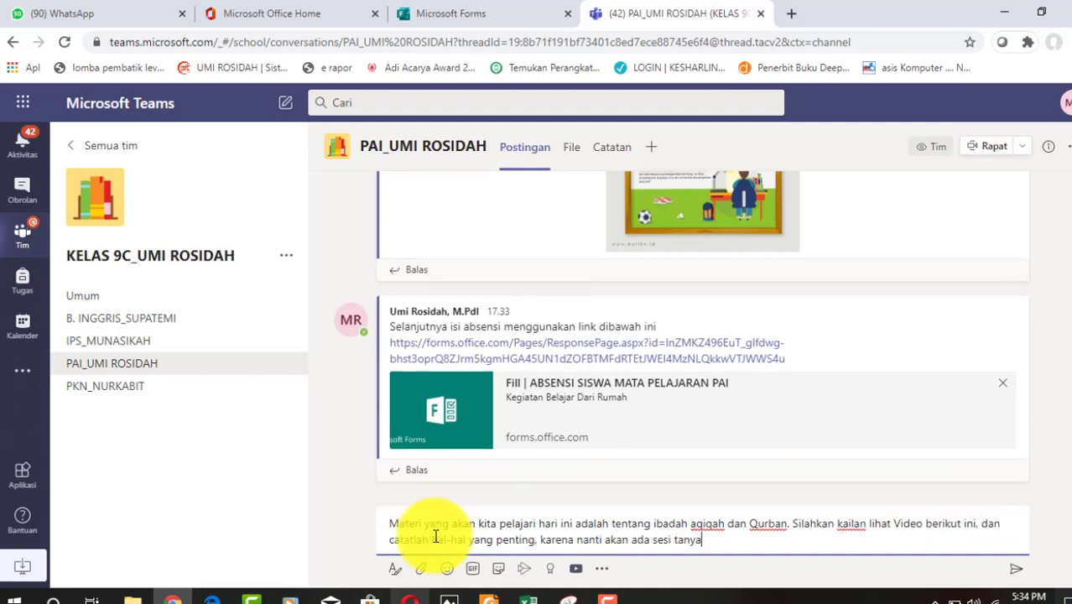
text(jawab mengenai)
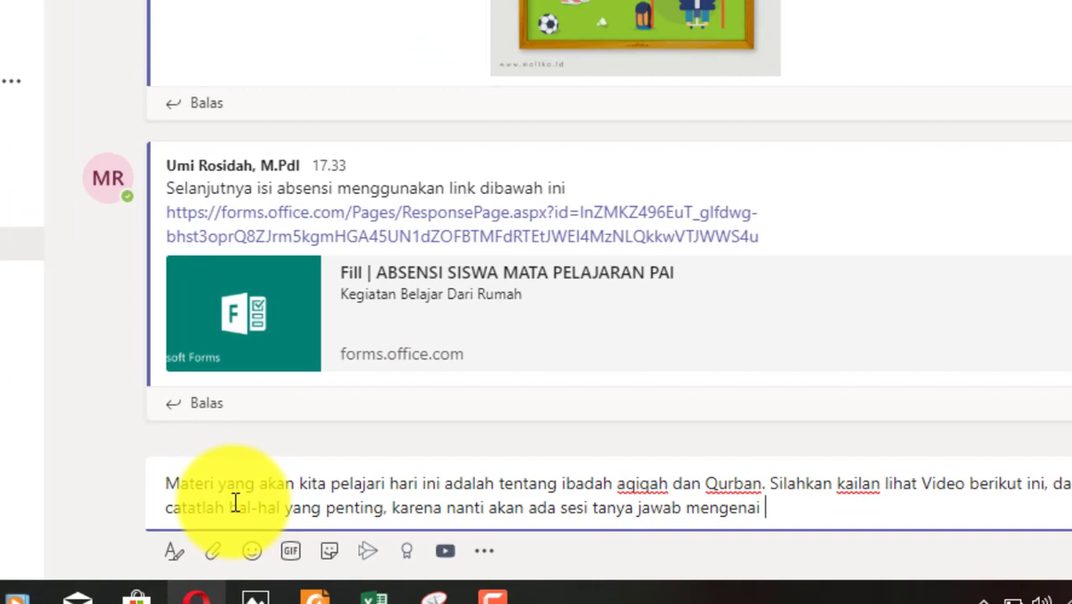
text( Isi vide)
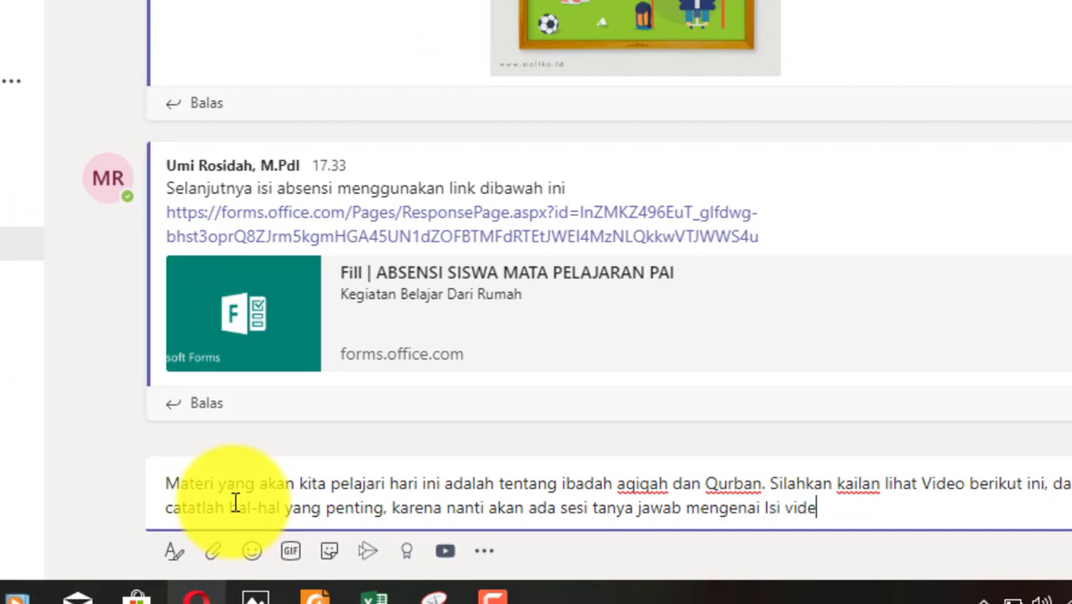
text(o ini)
key(shift+Return)
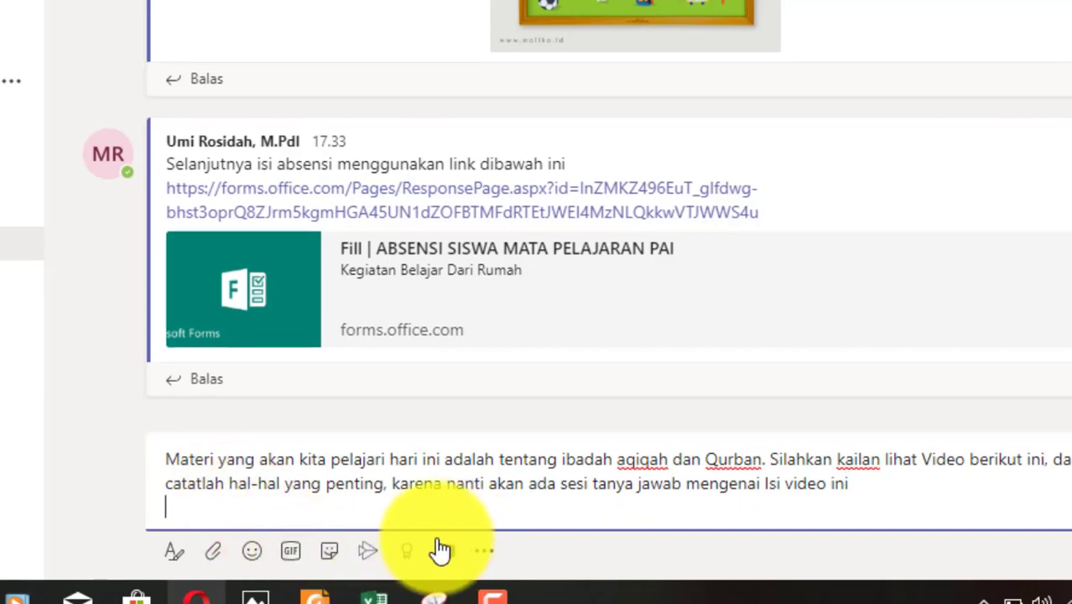
- Find the YouTube messaging app among the additional Teams apps and open it for the lesson post
click(491, 561)
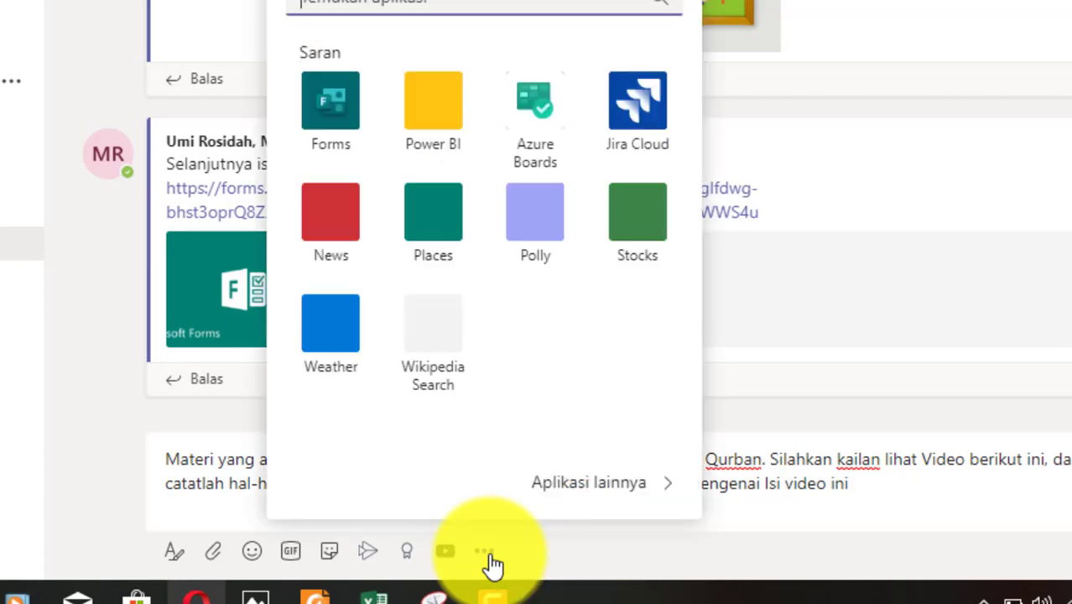
click(604, 485)
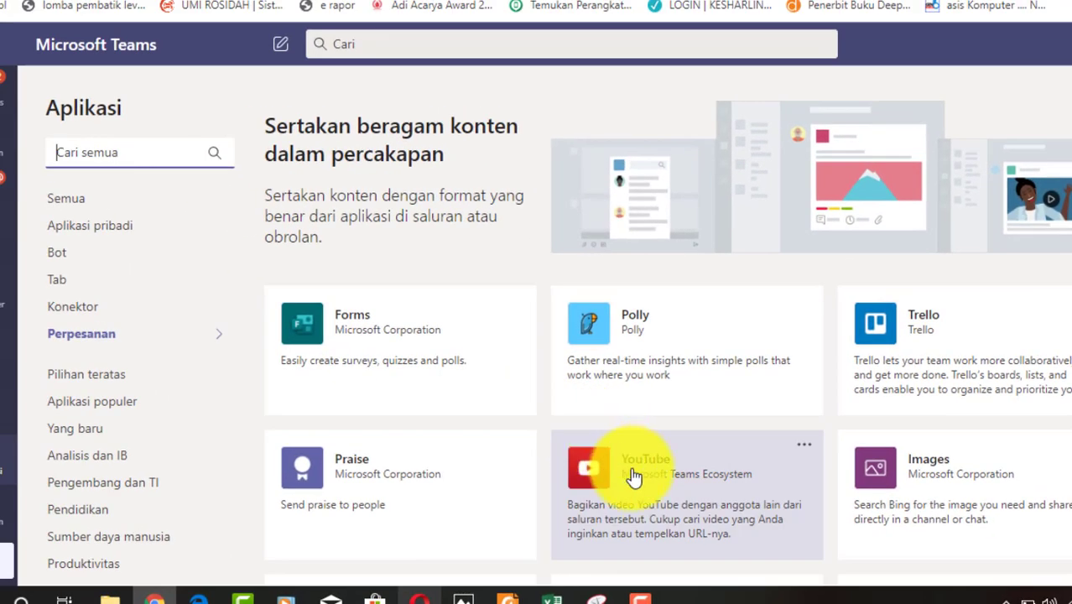
click(635, 476)
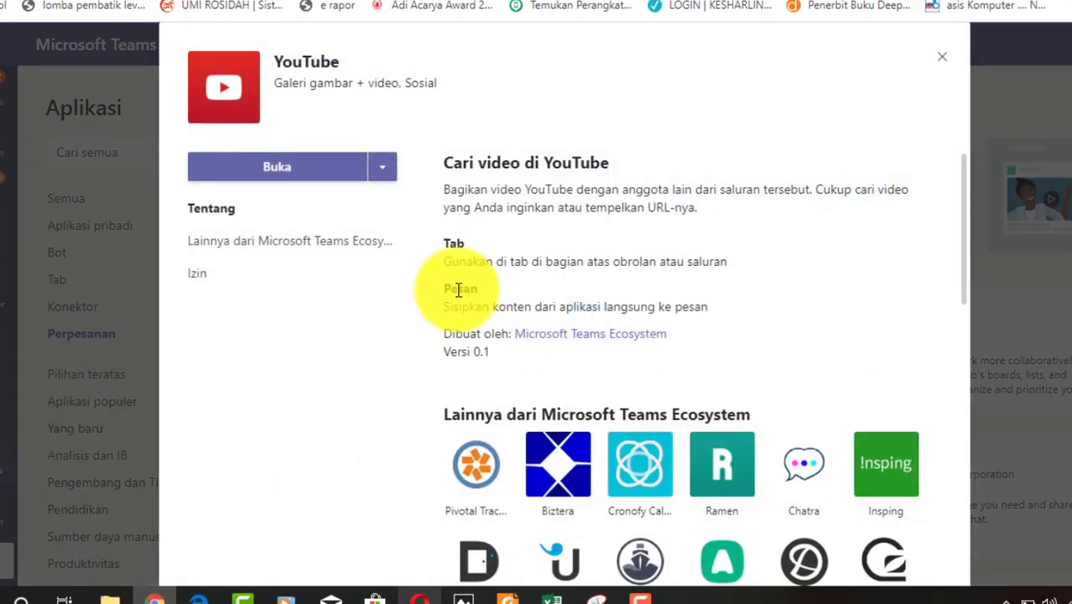
click(292, 165)
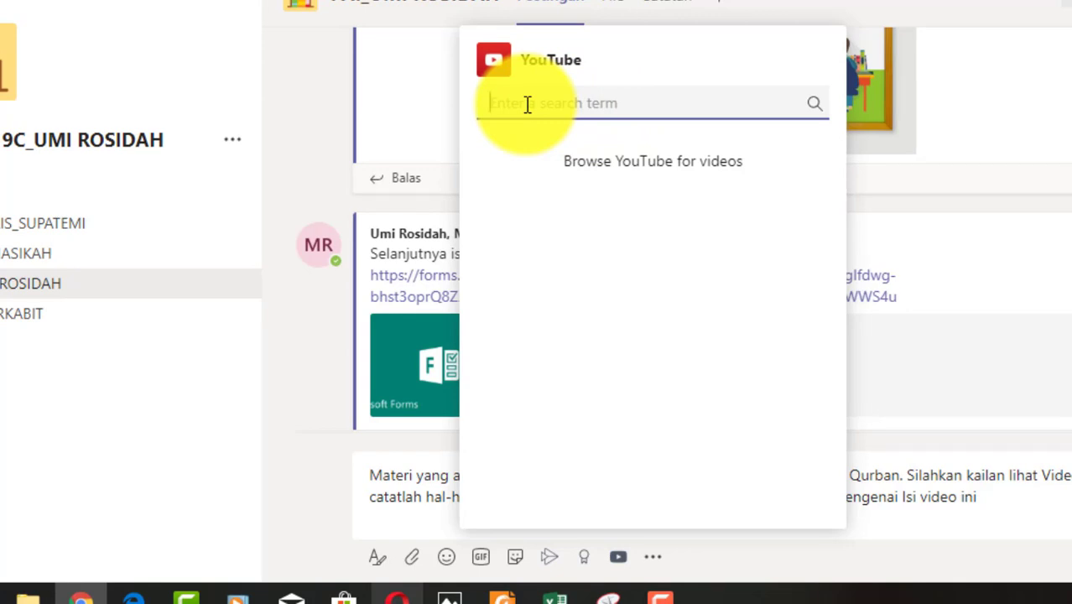
- Search YouTube for "bilangan pangkat nol" and clear the search term
text(bilanga)
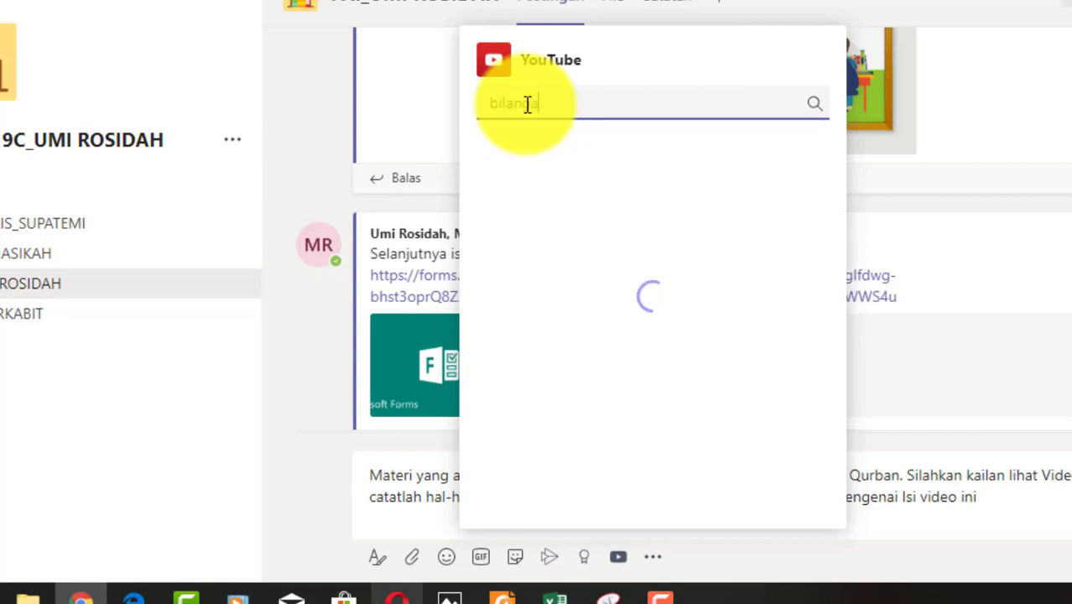
text(n pangkat n)
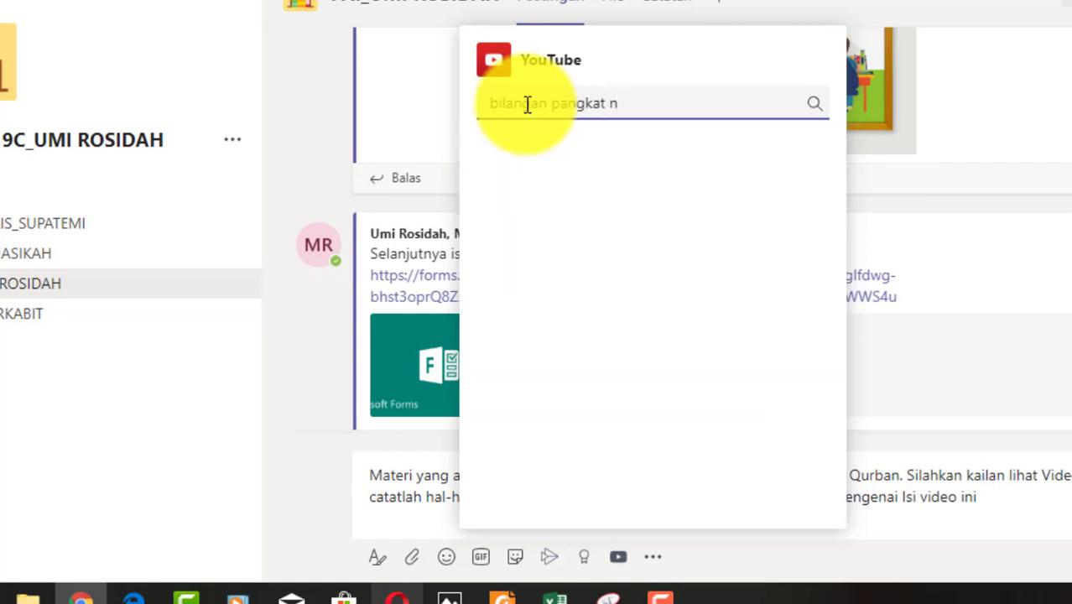
text(i)
key(BackSpace)
text(ol)
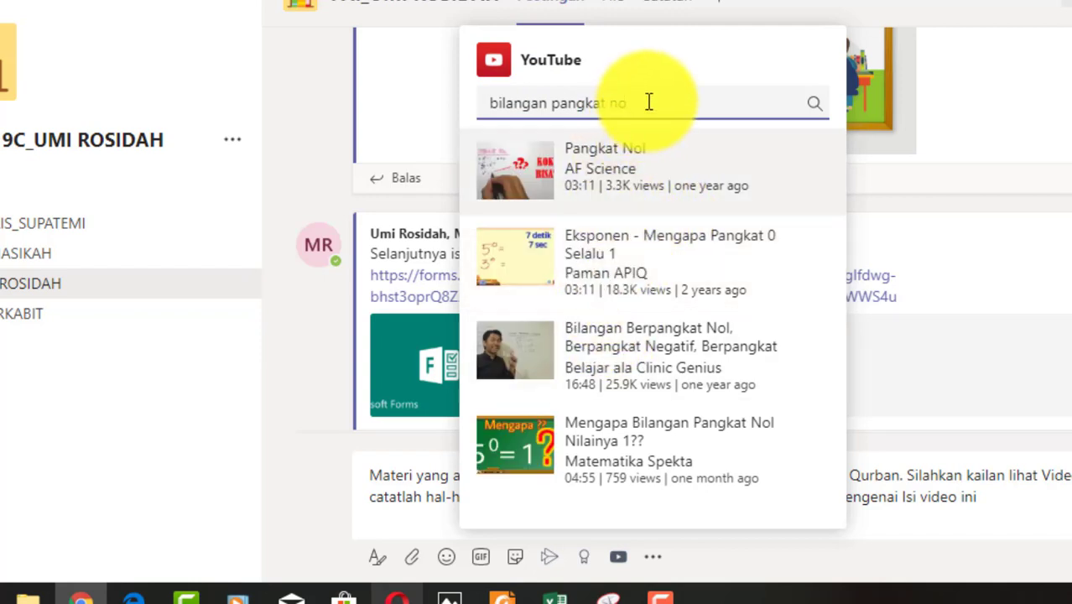
key(BackSpace)
key(BackSpace)
key(BackSpace)
key(BackSpace)
key(BackSpace)
key(BackSpace)
key(BackSpace)
key(BackSpace)
key(BackSpace)
key(BackSpace)
key(BackSpace)
key(BackSpace)
key(BackSpace)
key(BackSpace)
key(BackSpace)
key(BackSpace)
key(BackSpace)
key(BackSpace)
key(BackSpace)
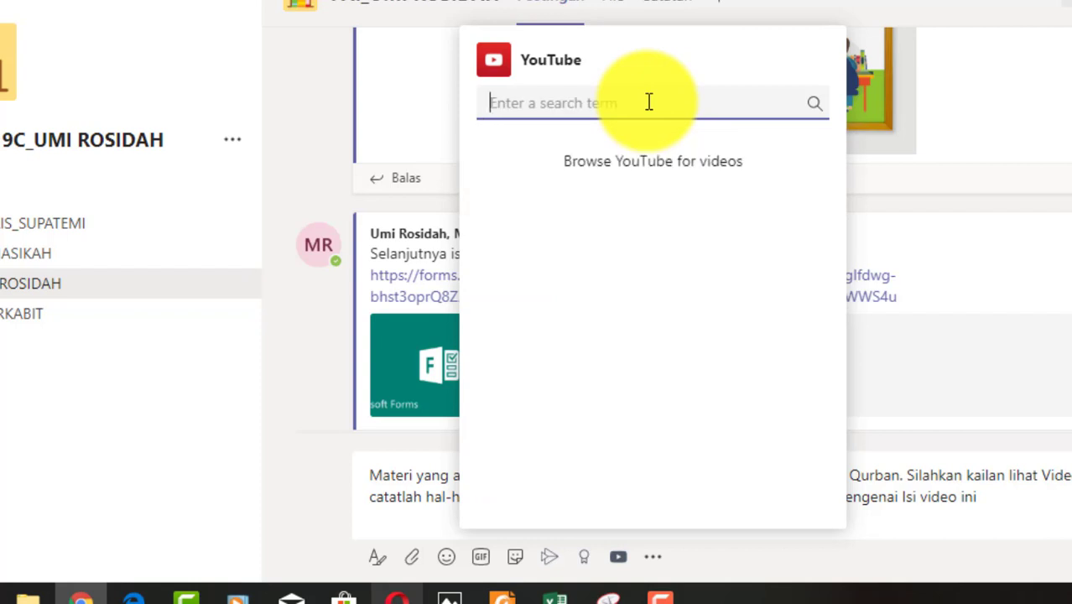
- Search YouTube for "aqiqah dan qurban" plus the teacher's name and insert "Video Pembelajaran Materi Aqiqah dan Qurban" into the post
text(a)
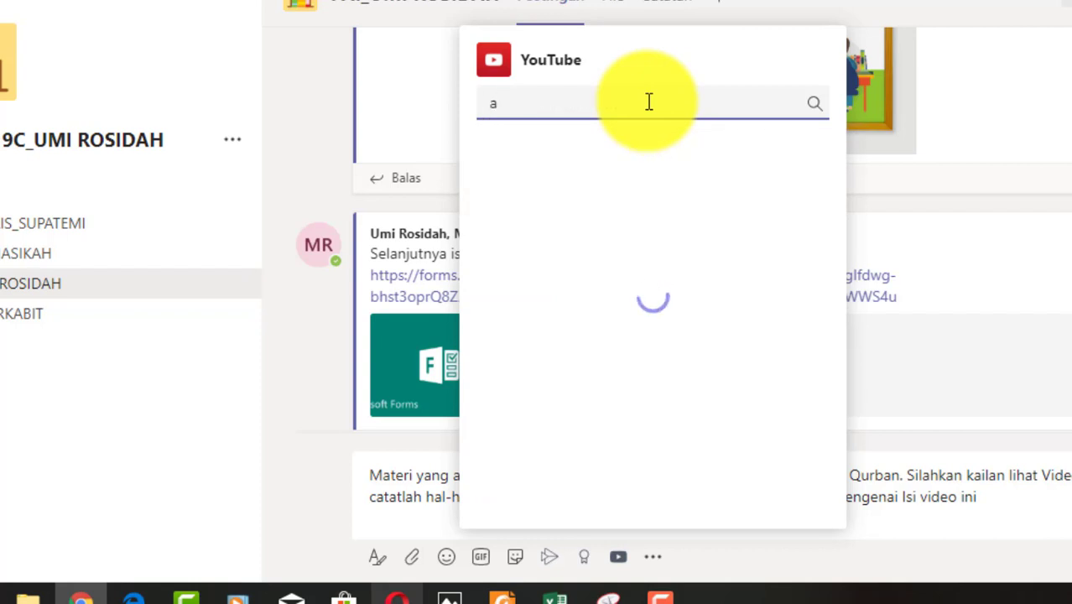
text(qiqa)
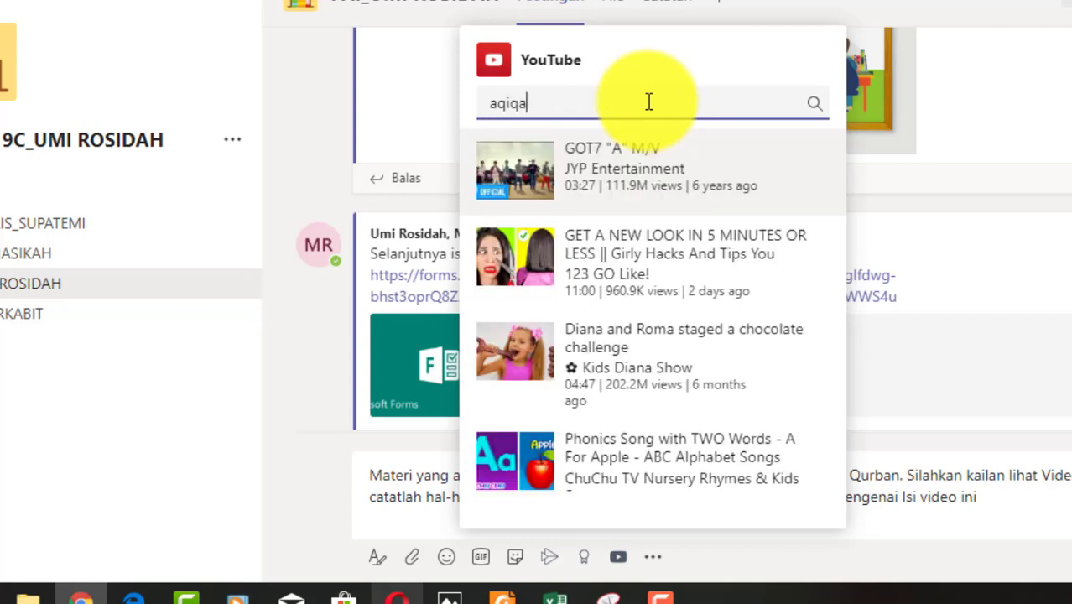
text(h dan qu)
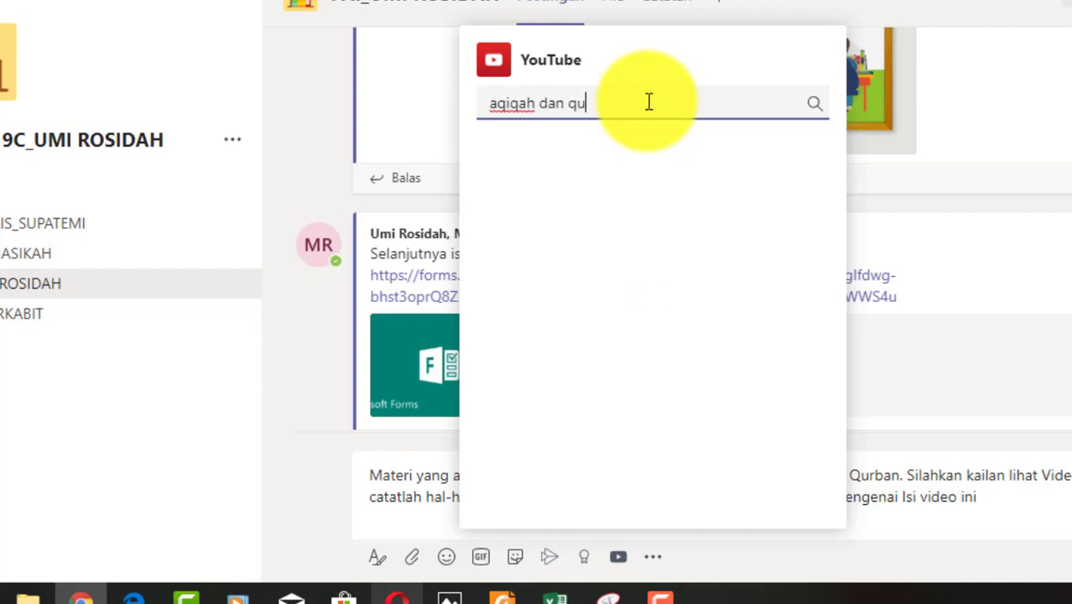
text(rban umi rosidah)
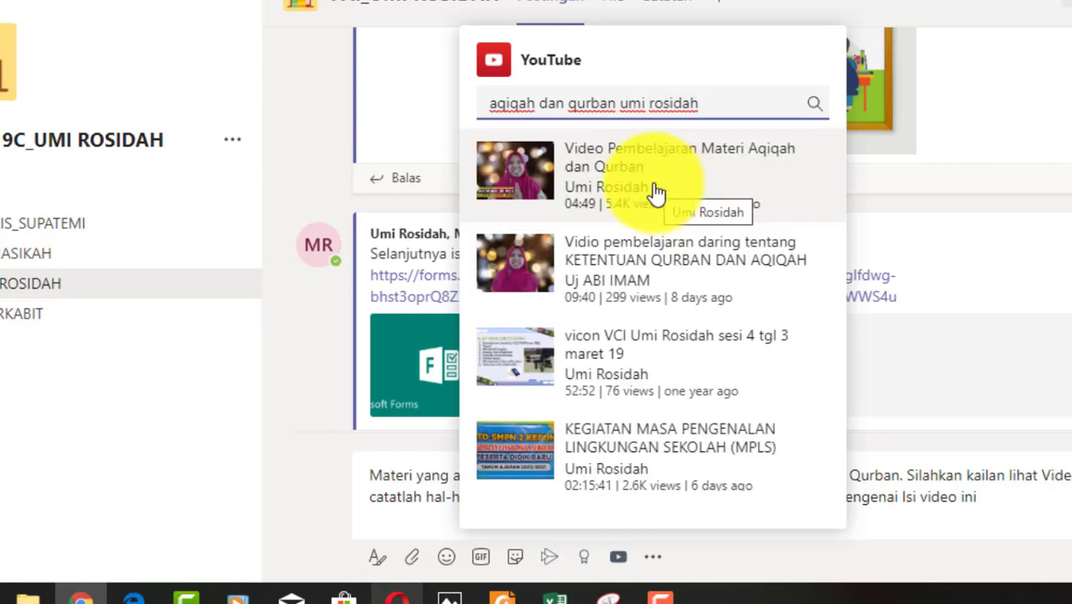
click(656, 192)
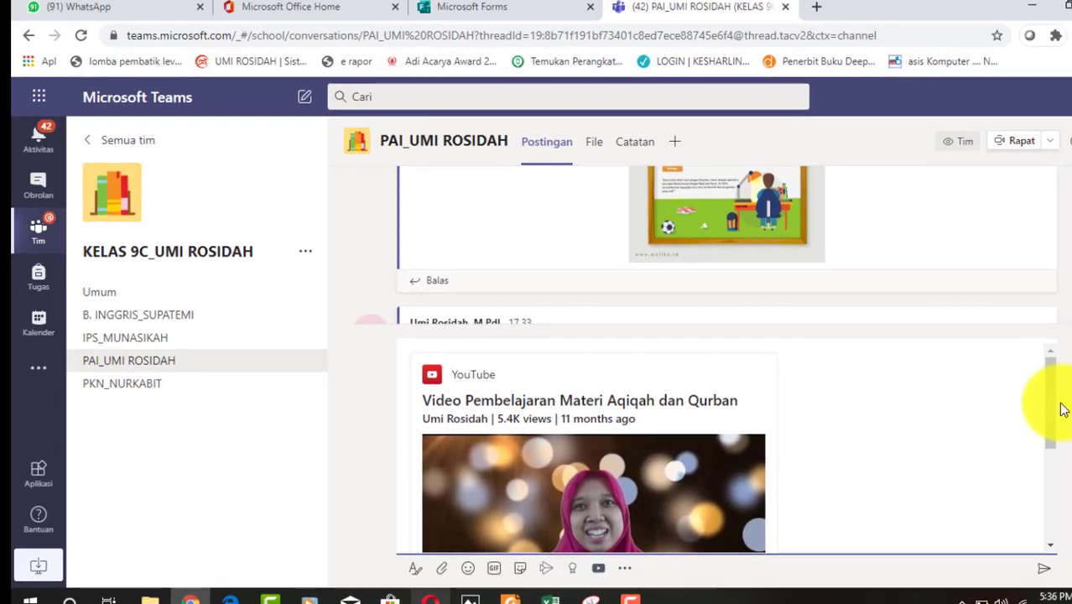
- Check the drafted post with its video card and lesson text, and publish it to the channel
key(ctrl+a)
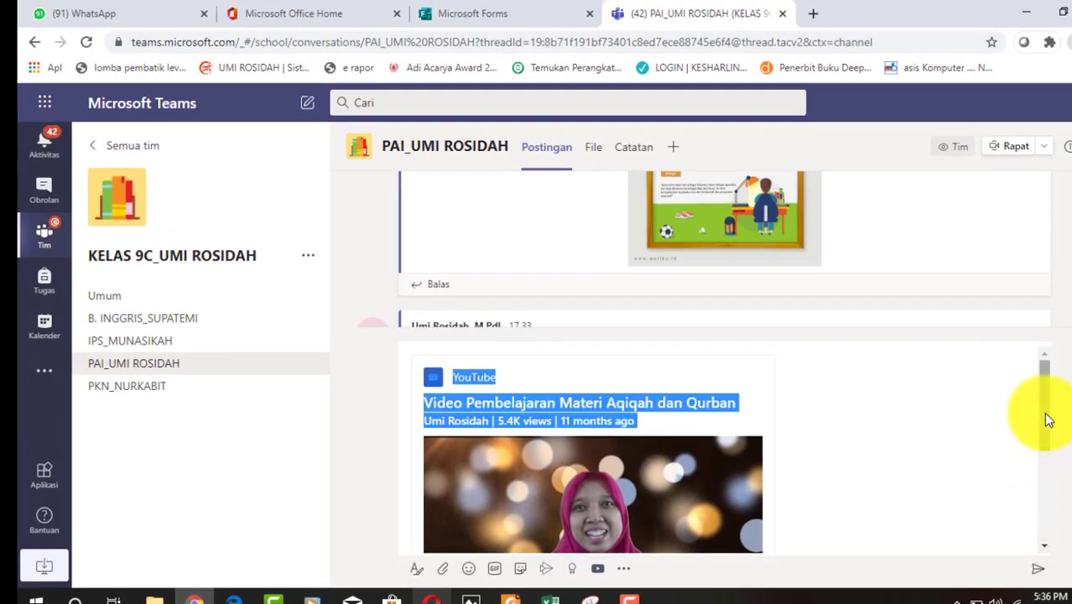
scroll(1048, 420, down, 3)
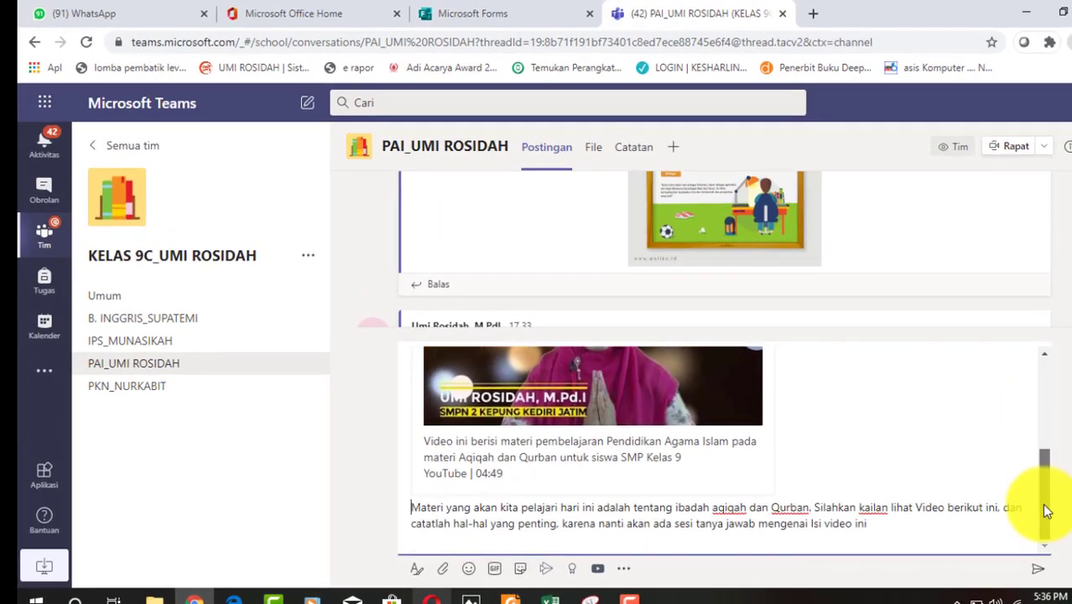
click(1033, 574)
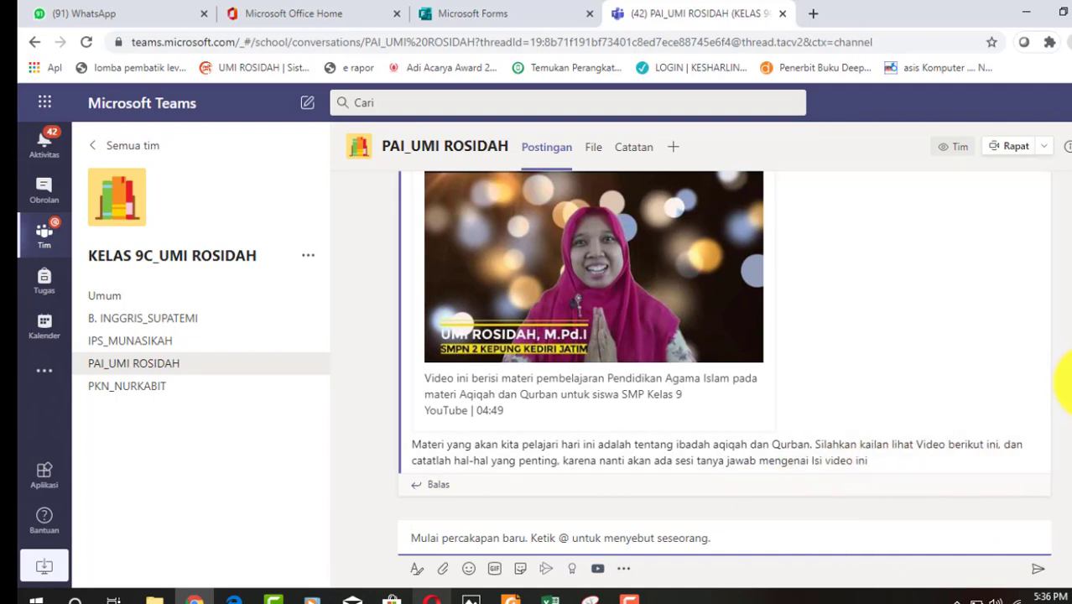
- Review the published greeting, prayer, attendance and video posts in the channel, and look at the available file attachment sources
scroll(1064, 412, up, 2)
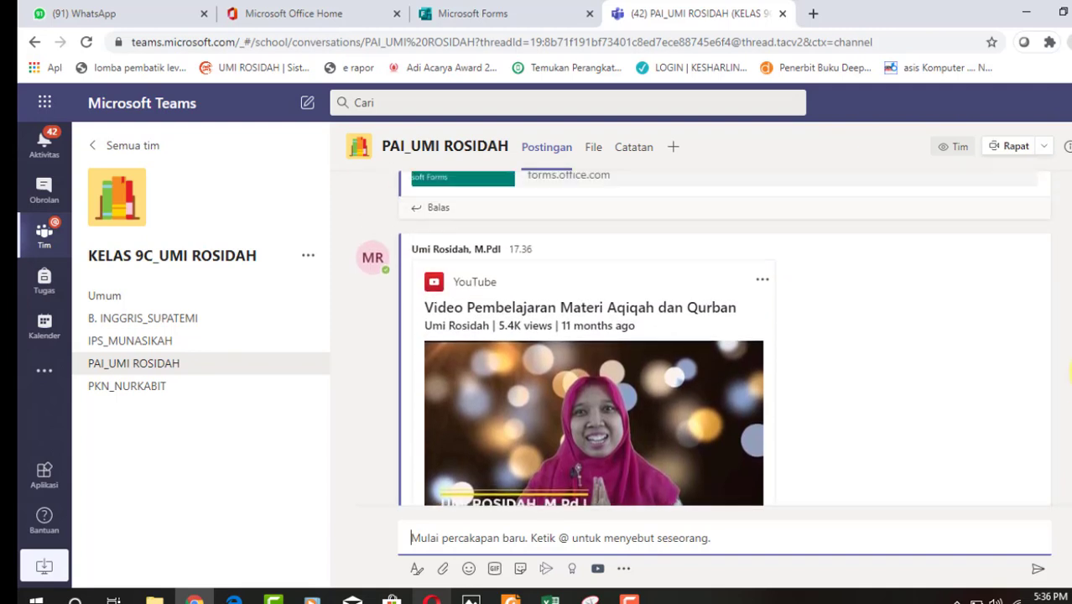
scroll(1064, 413, down, 1)
scroll(1063, 412, down, 1)
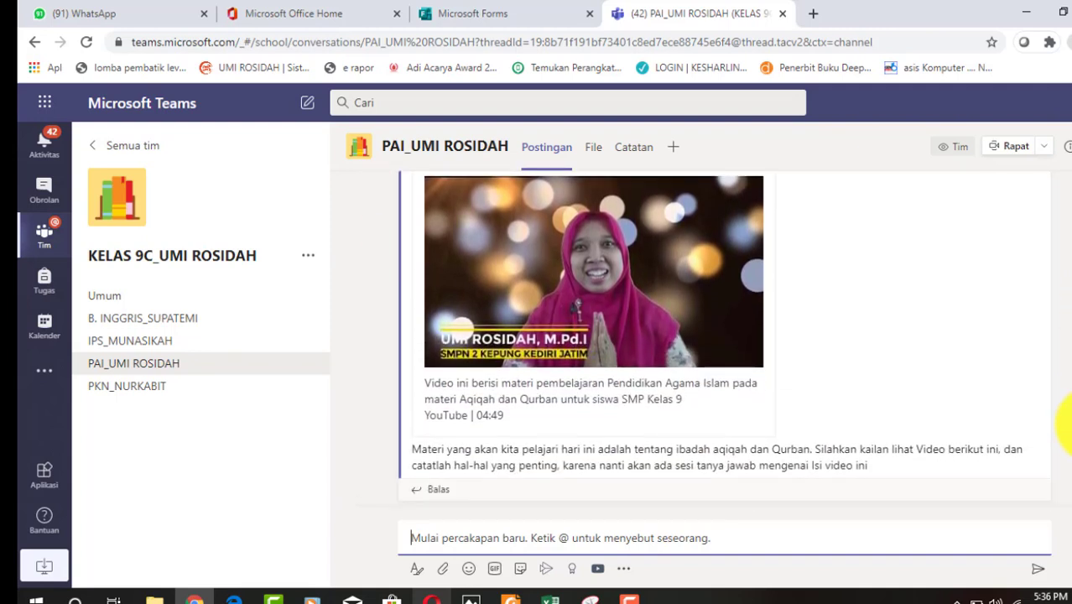
click(440, 571)
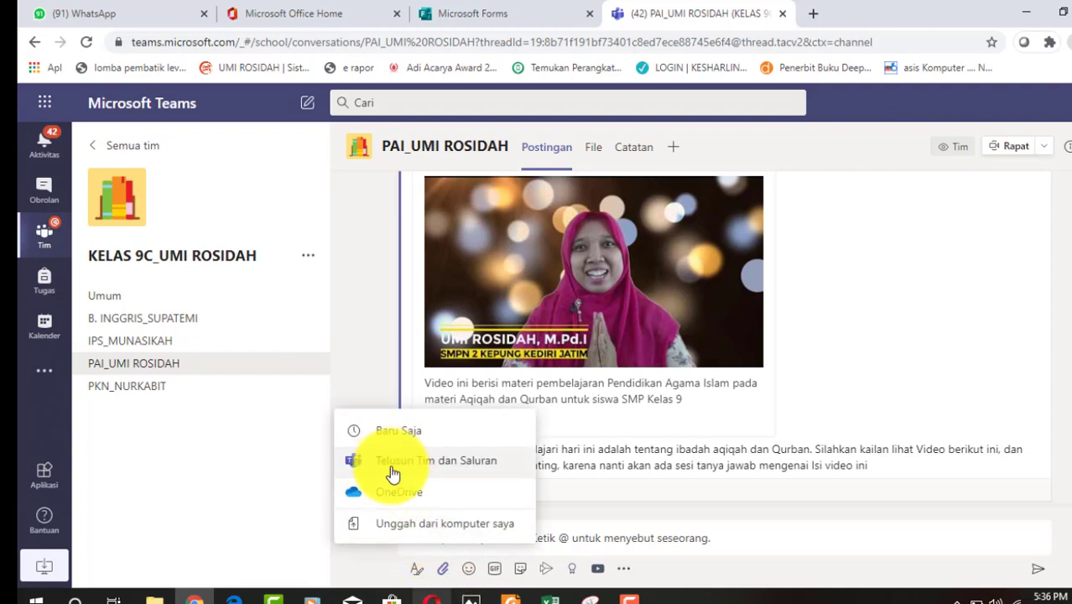
click(447, 571)
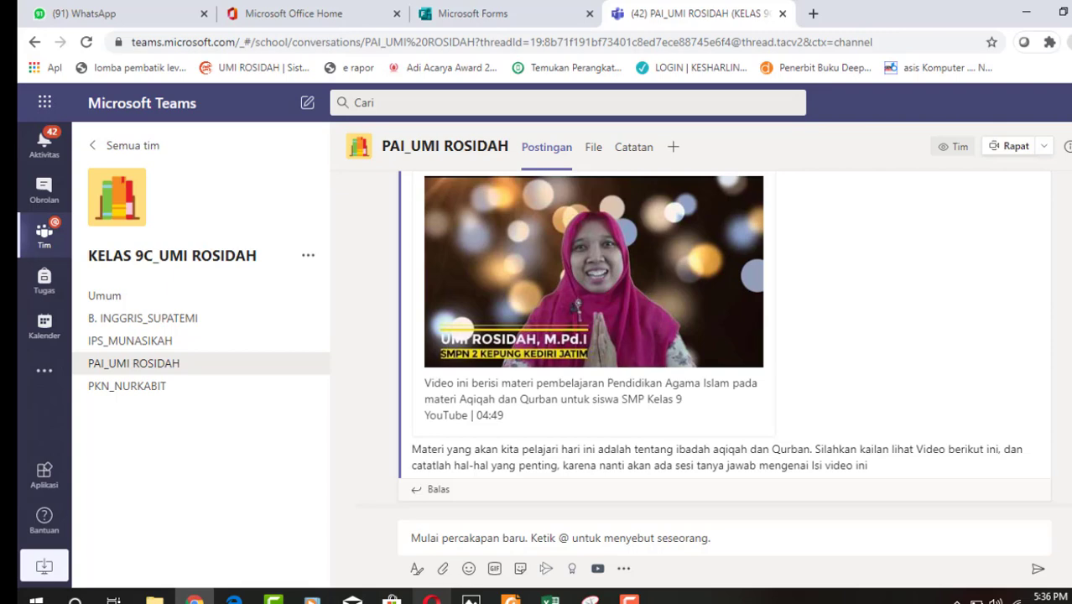
scroll(1065, 361, up, 5)
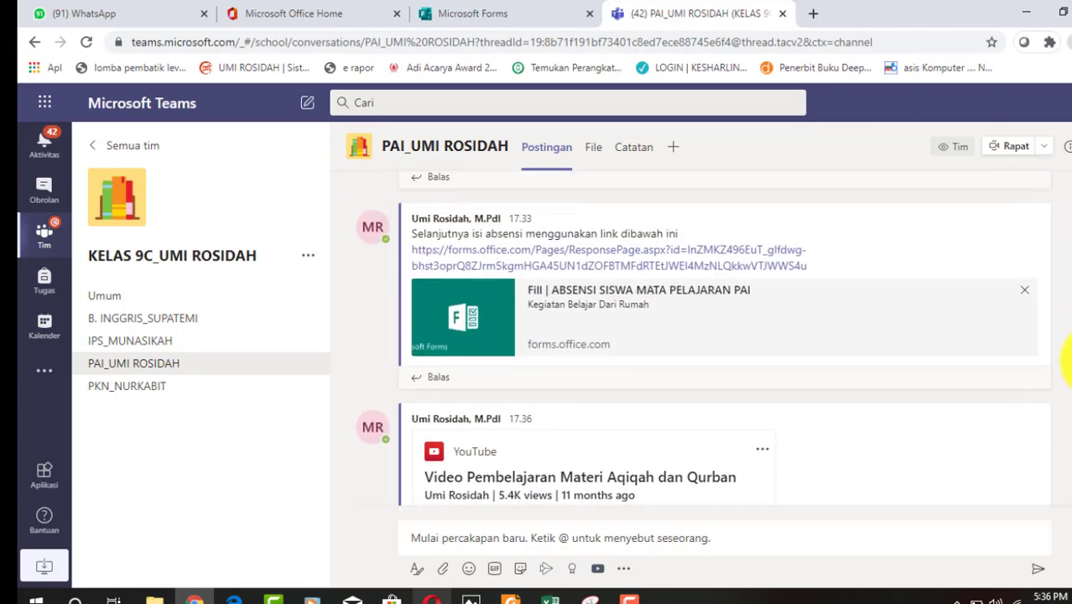
scroll(1061, 336, up, 6)
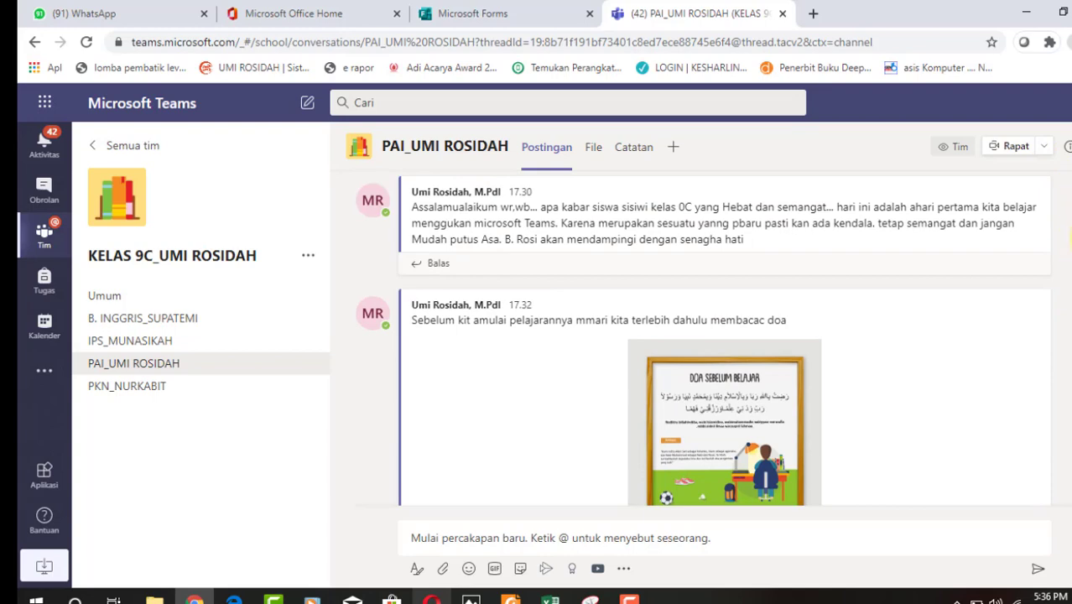
scroll(1066, 415, down, 6)
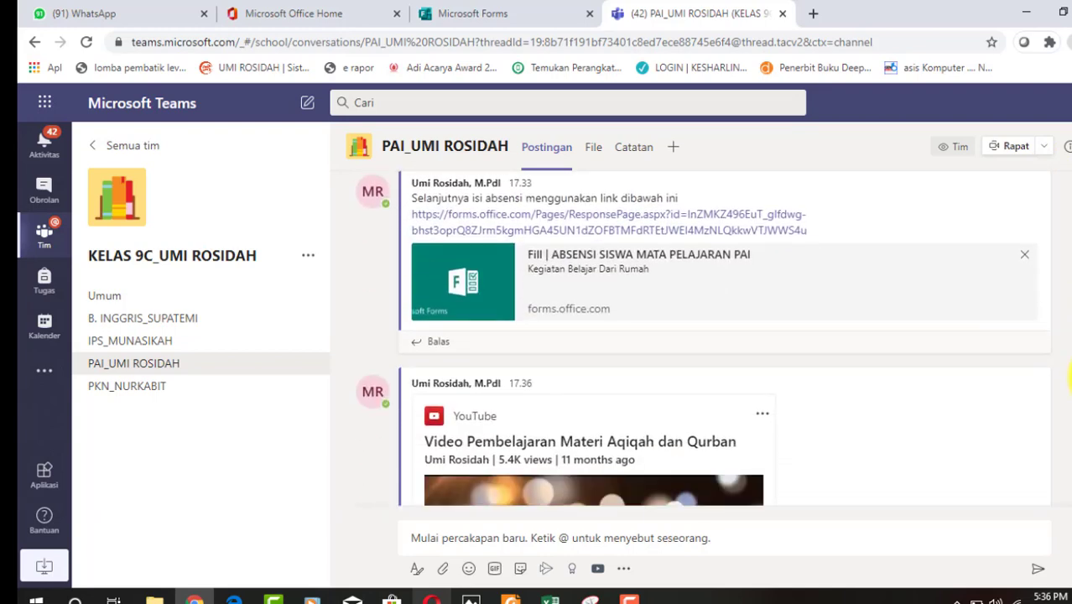
scroll(1067, 415, down, 3)
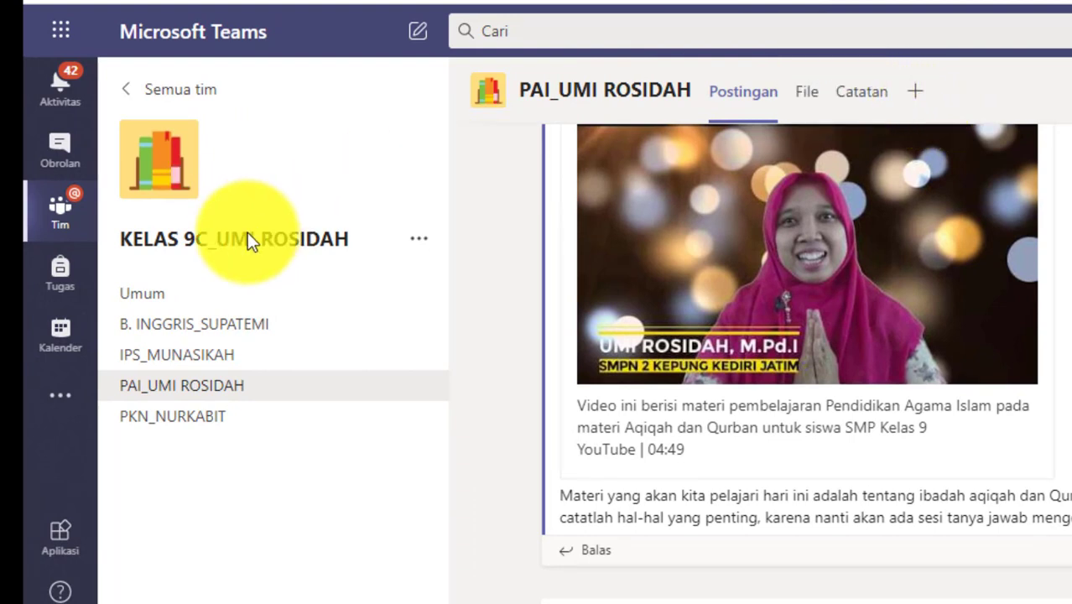
- Open the assignments area of the class's Umum channel and create a new assignment (Tugas)
click(148, 297)
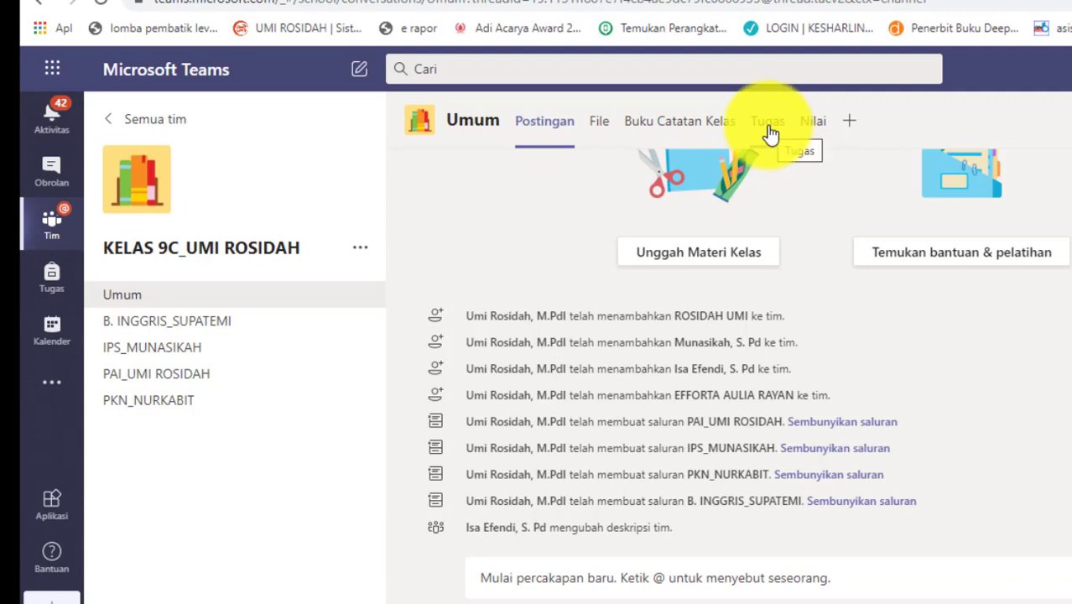
click(768, 128)
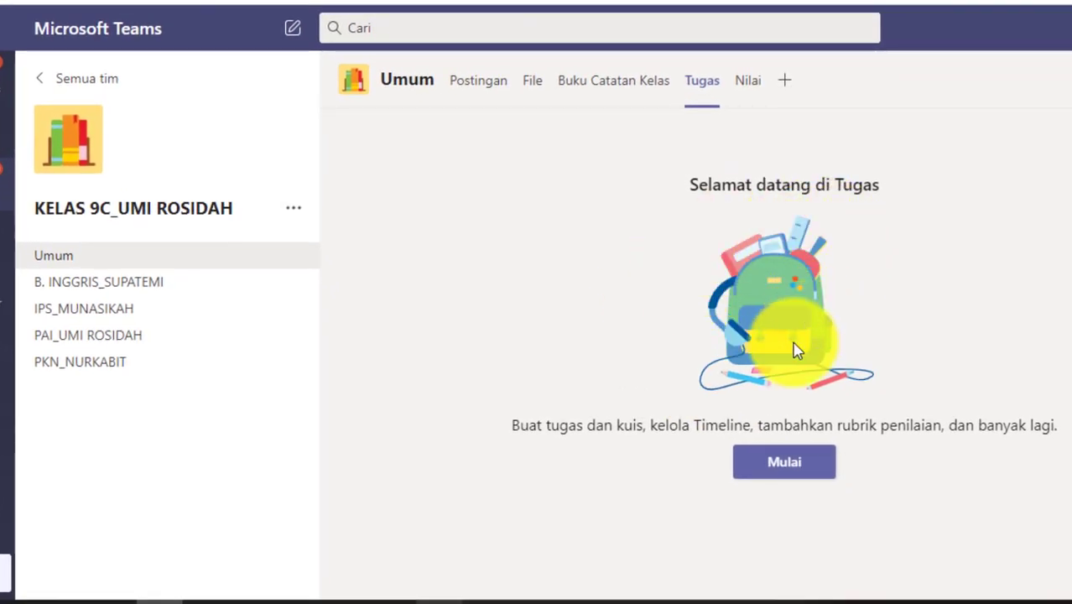
click(785, 470)
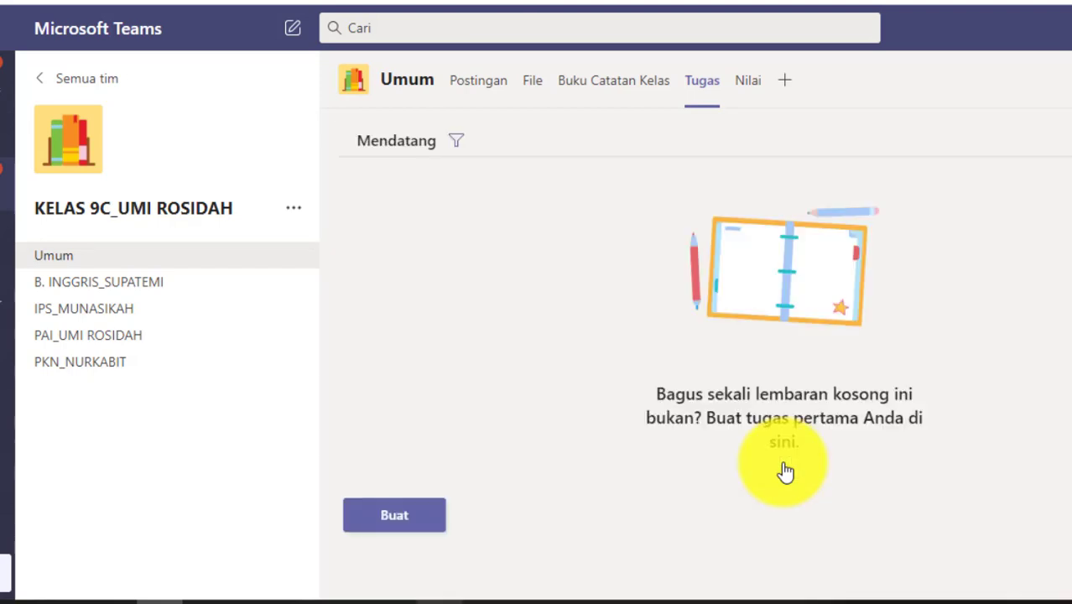
click(396, 518)
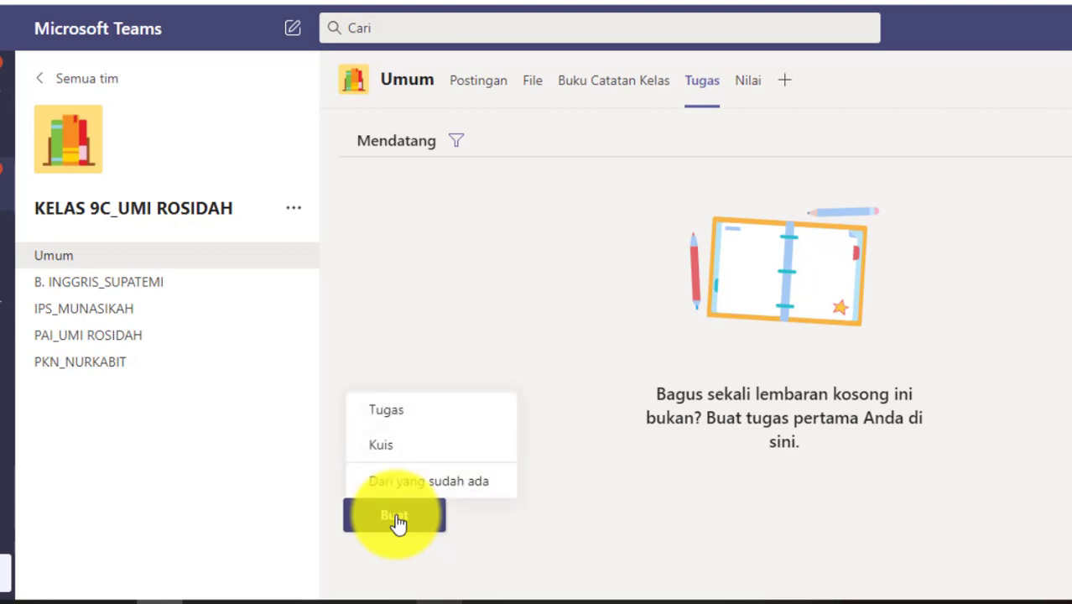
click(397, 416)
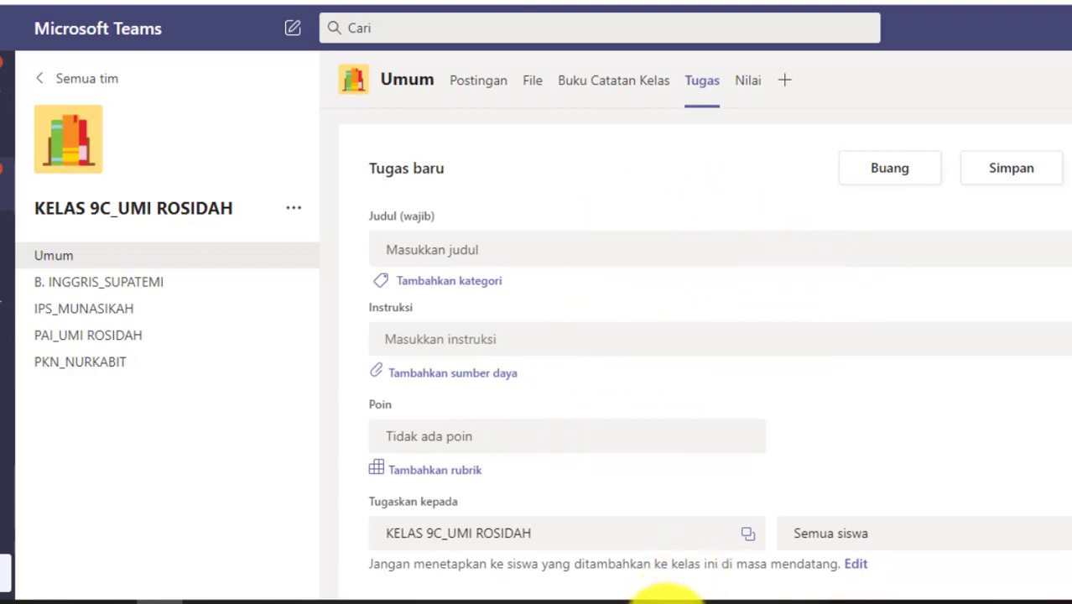
- Title the new assignment "Tugas 1 PAI"
click(667, 597)
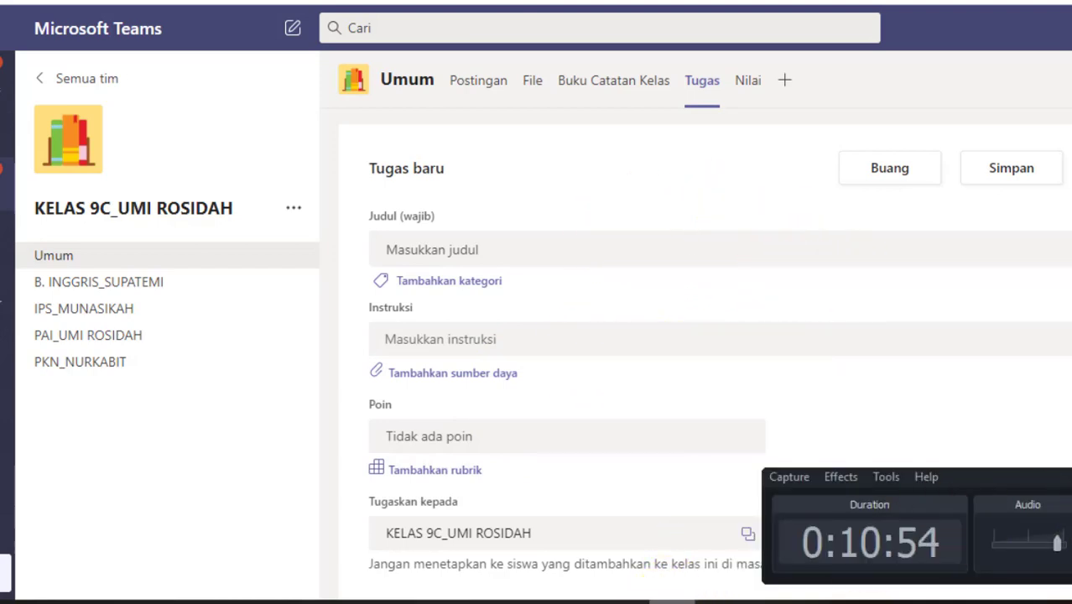
click(1000, 343)
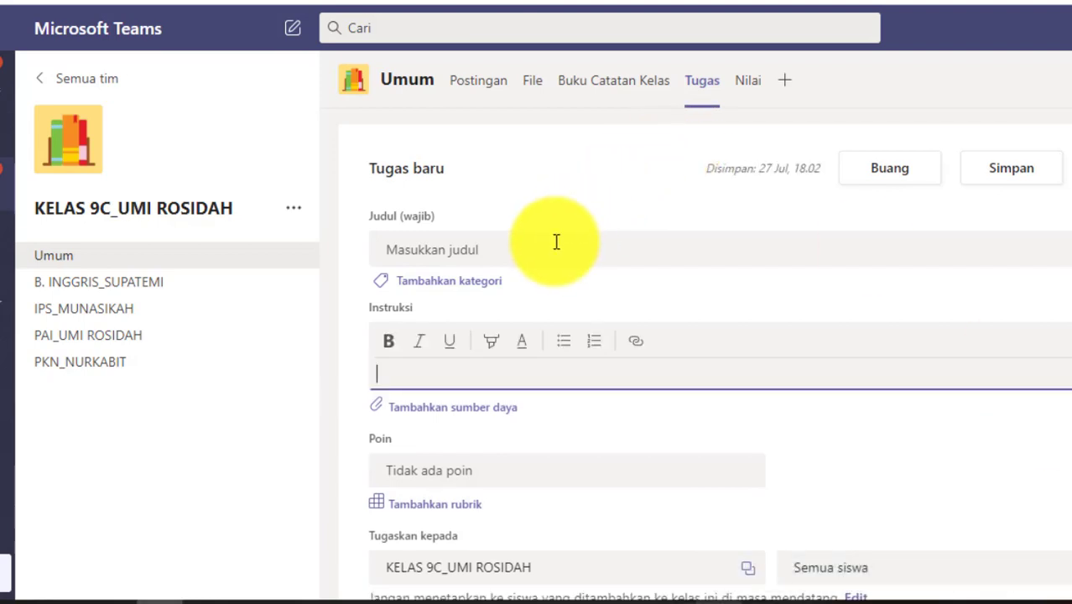
click(401, 248)
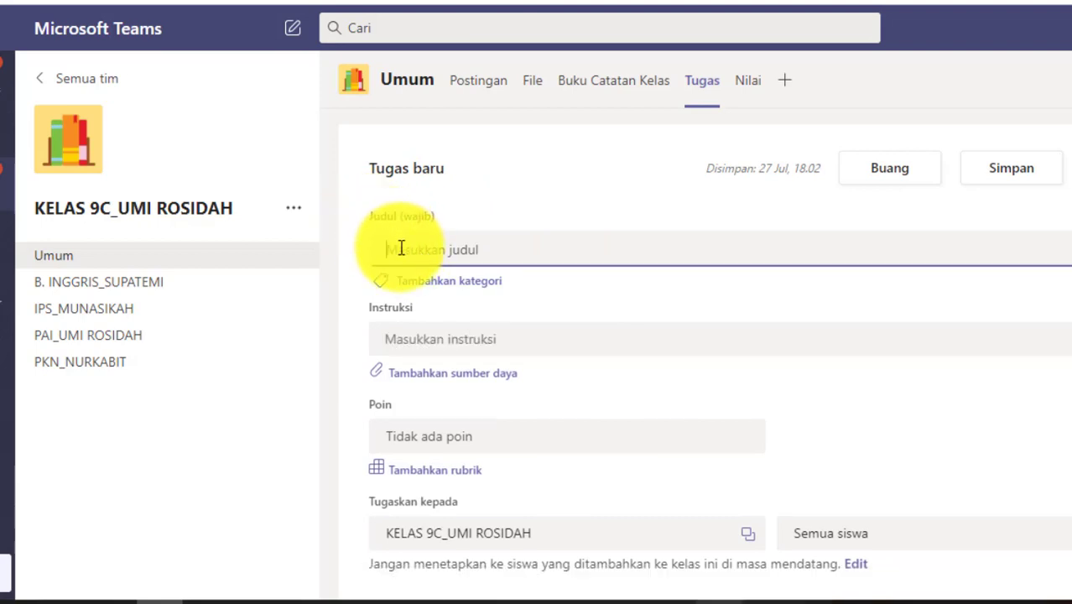
text(Tugas 1 PAI)
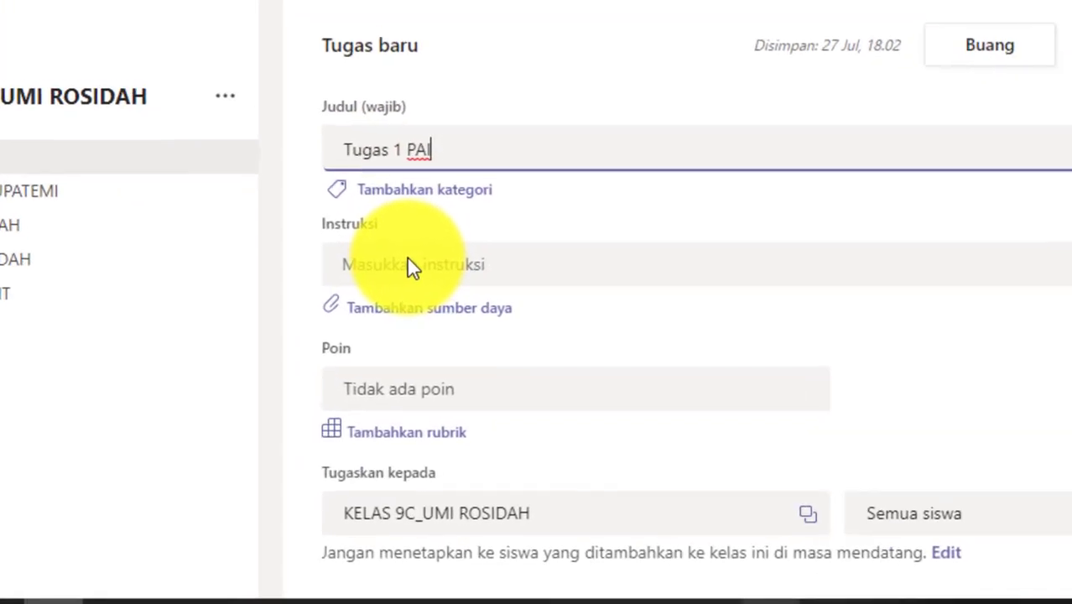
- Paste the prepared assignment instructions with the four numbered tasks, covering the Covid 19 poster, Idul Adha report, photo upload and turning in
click(408, 260)
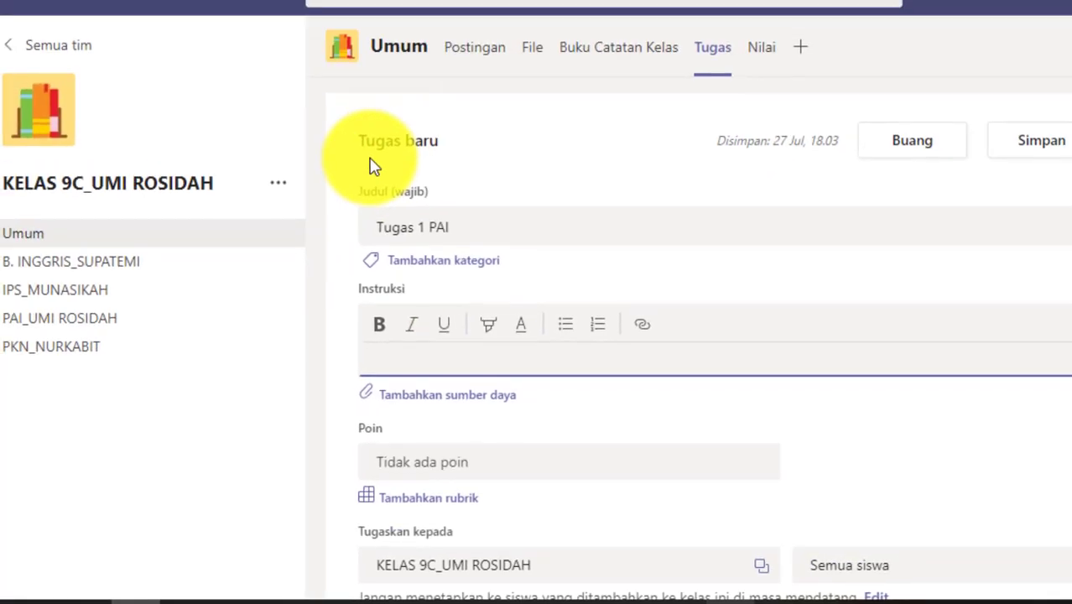
key(ctrl+v)
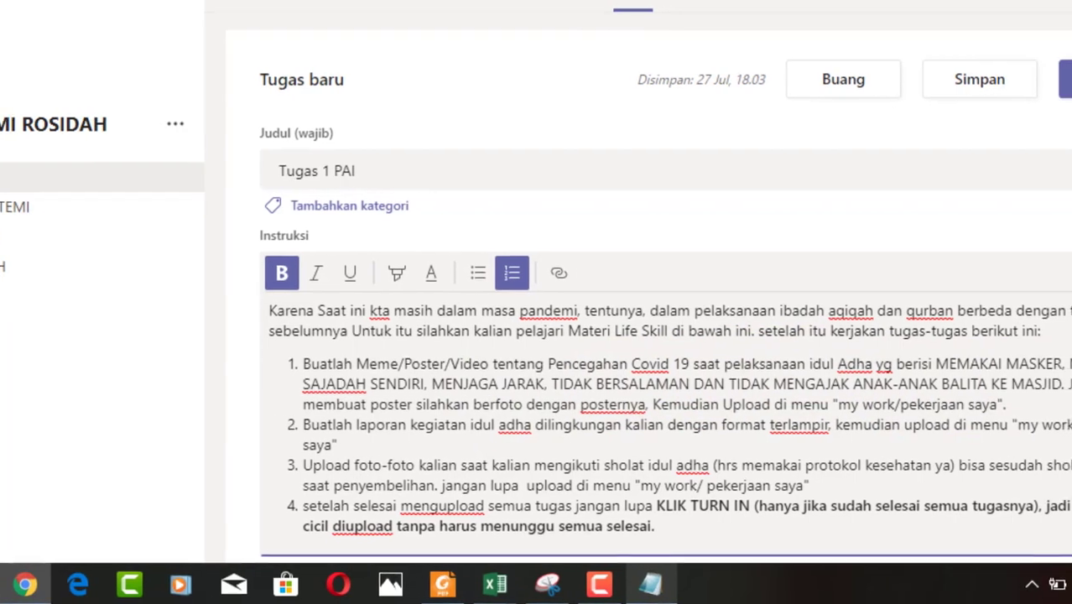
scroll(1061, 218, down, 2)
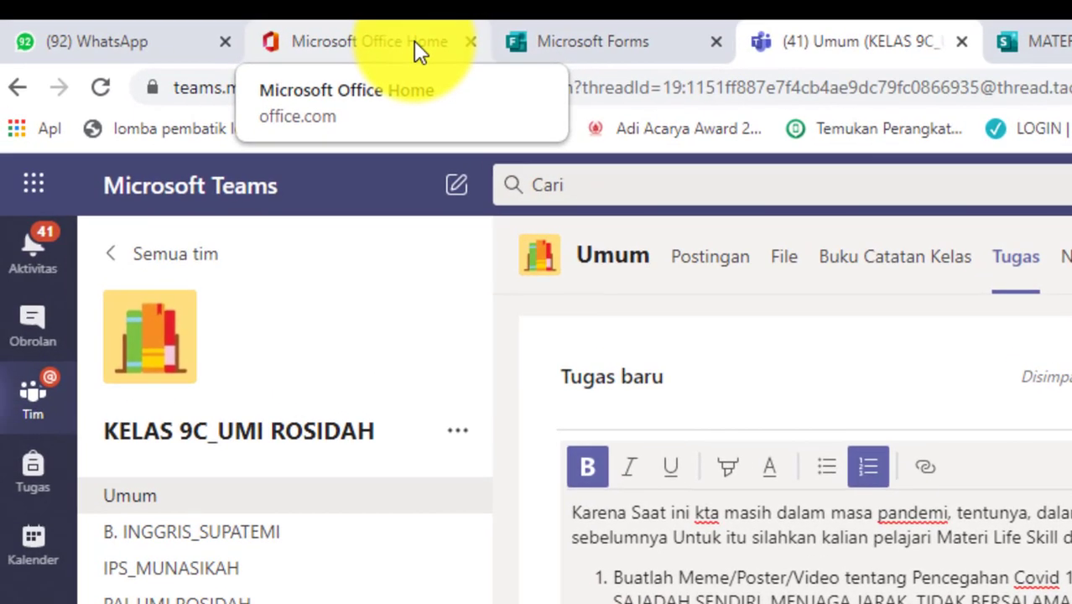
- Switch to Sway, open "MATERI LIFE SKILL AQIQAH DAN QURBAN" and copy its view link for people in the organisation
click(414, 41)
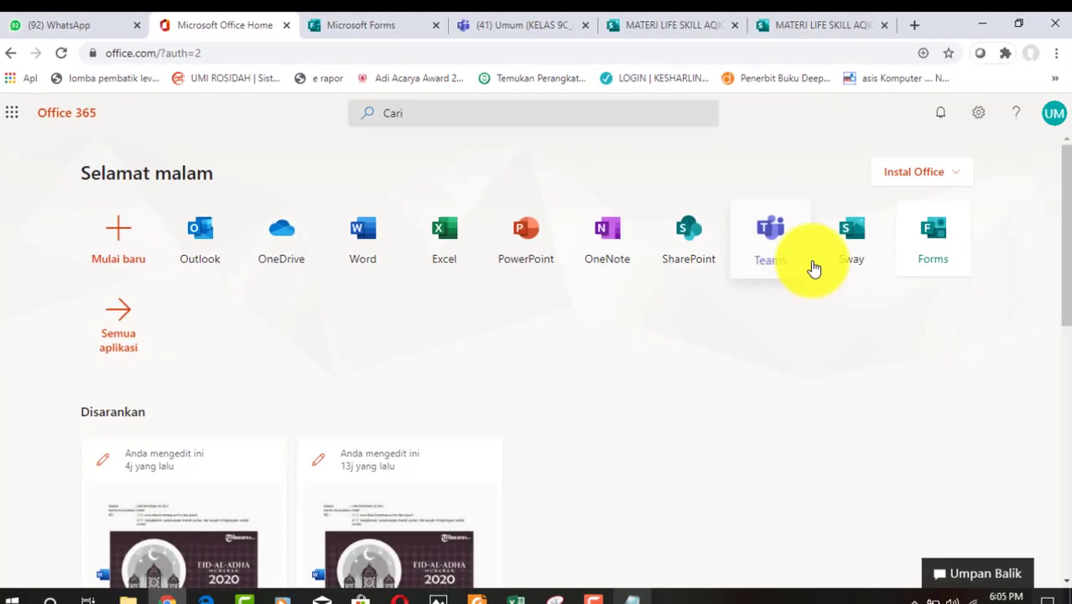
click(844, 250)
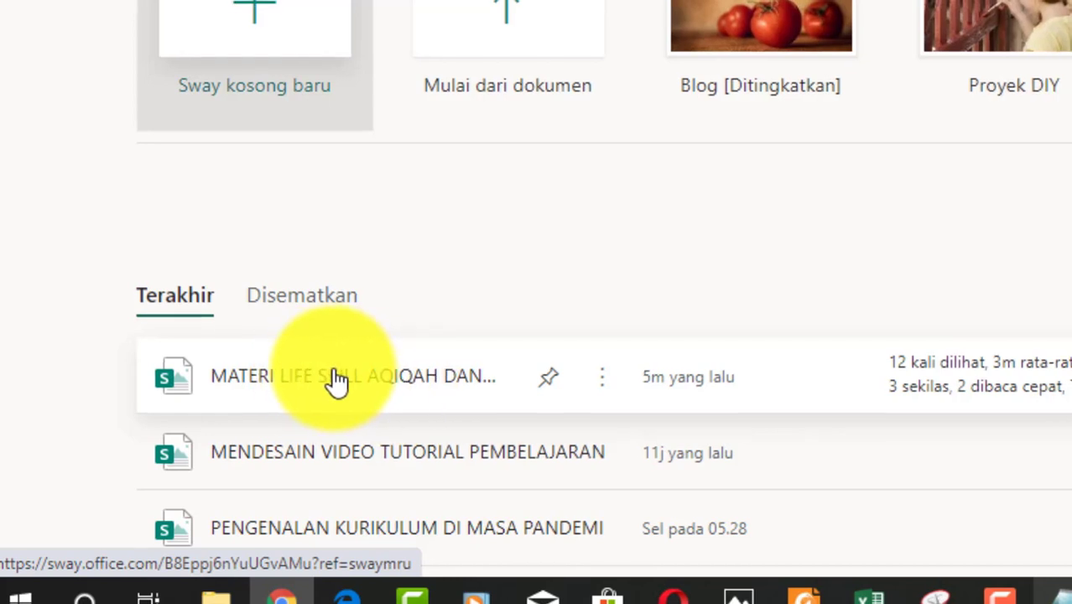
click(336, 379)
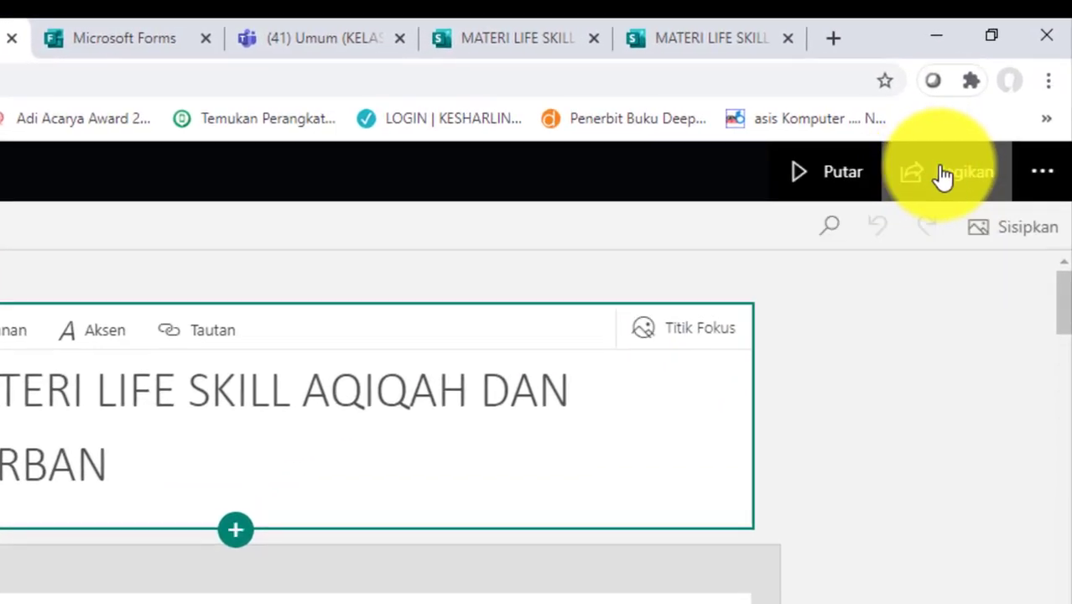
click(955, 175)
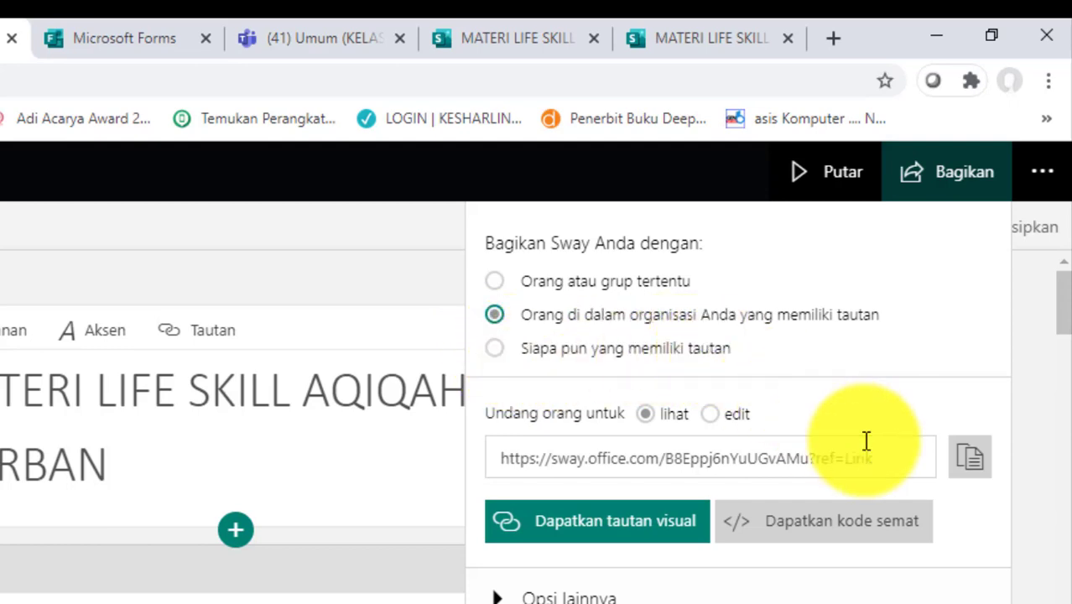
click(970, 470)
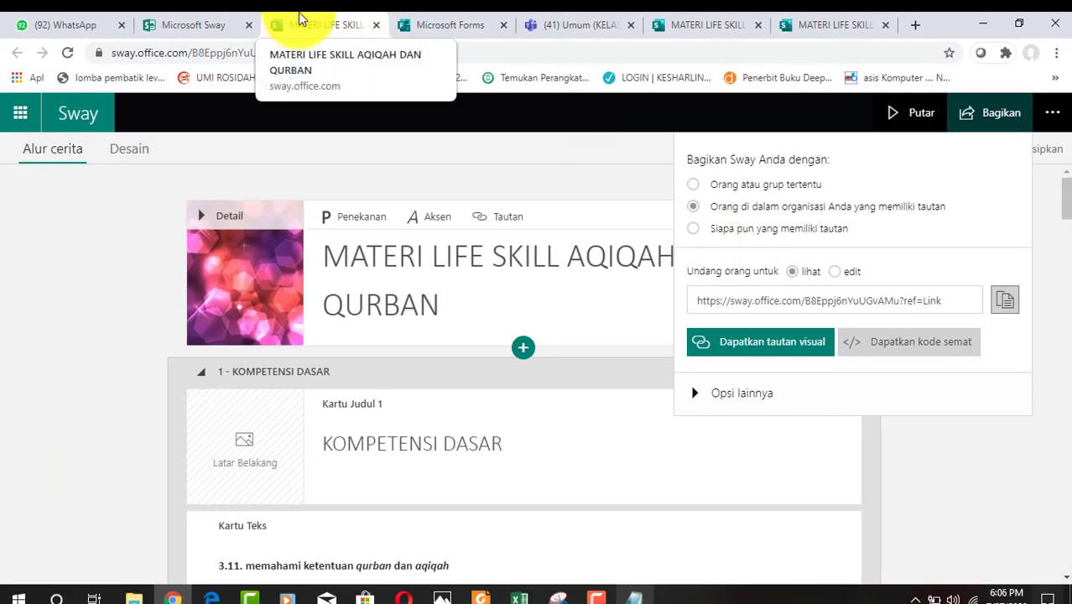
- Return to the Teams assignment and attach the copied Sway link as a resource with display text "MATERI LIFE SKILL AQIQAH DAN QURBAN"
click(552, 24)
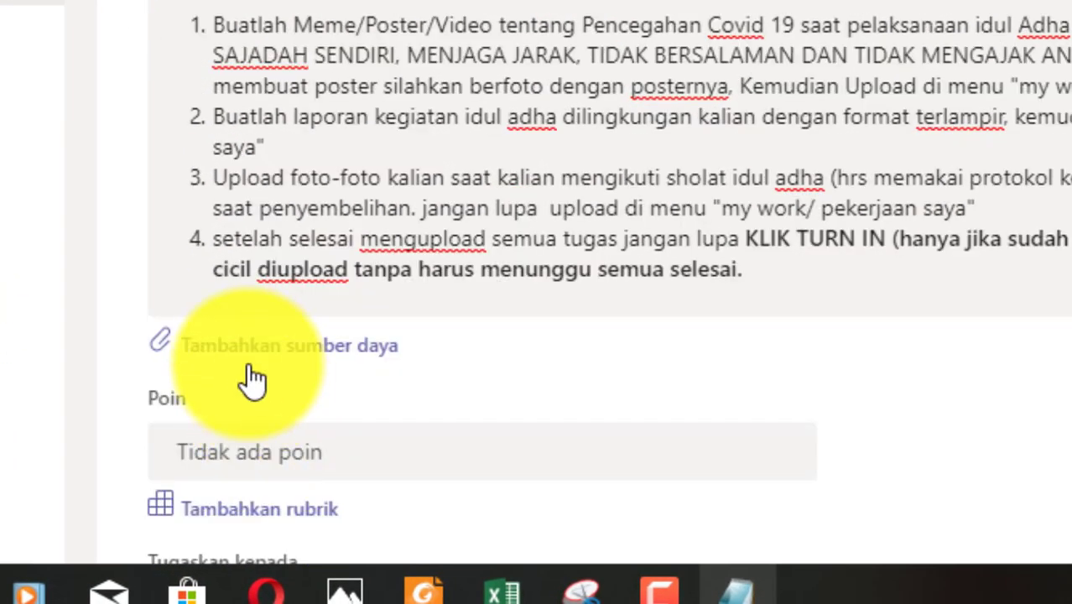
click(234, 361)
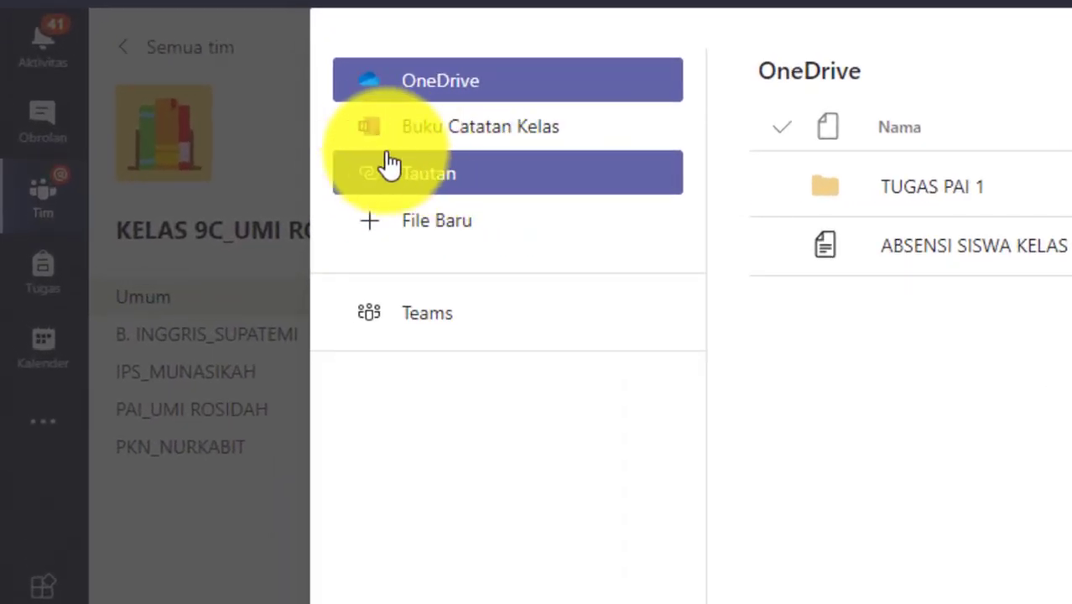
click(439, 186)
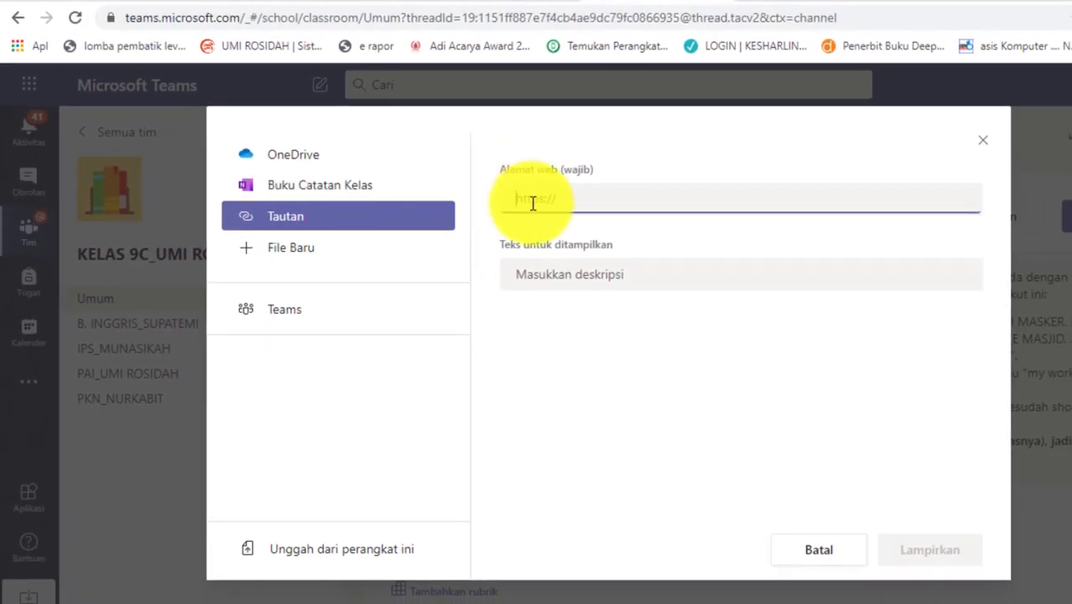
key(ctrl+v)
click(532, 200)
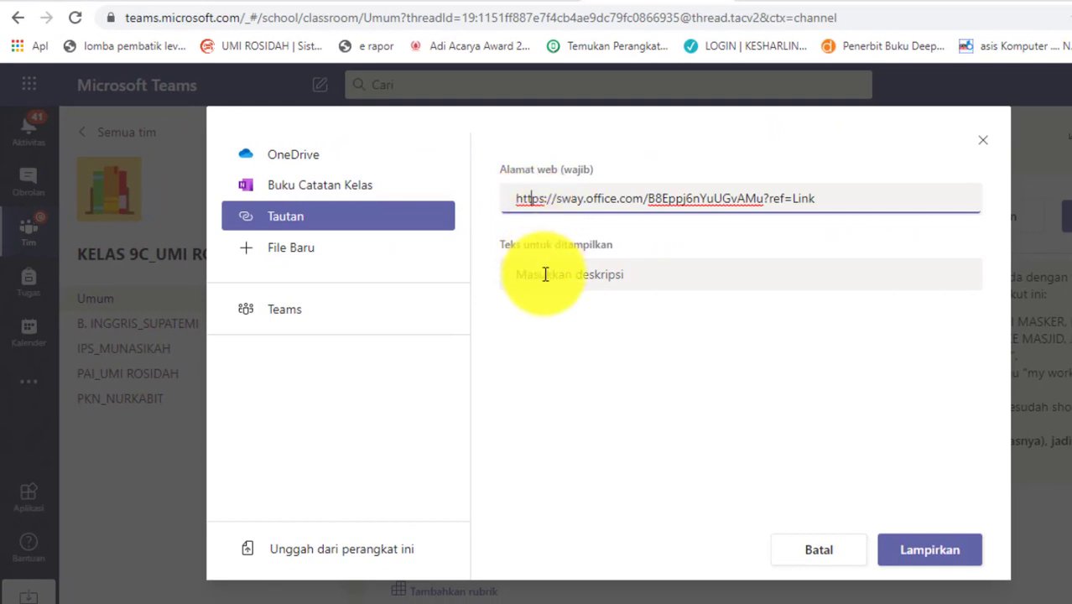
click(546, 276)
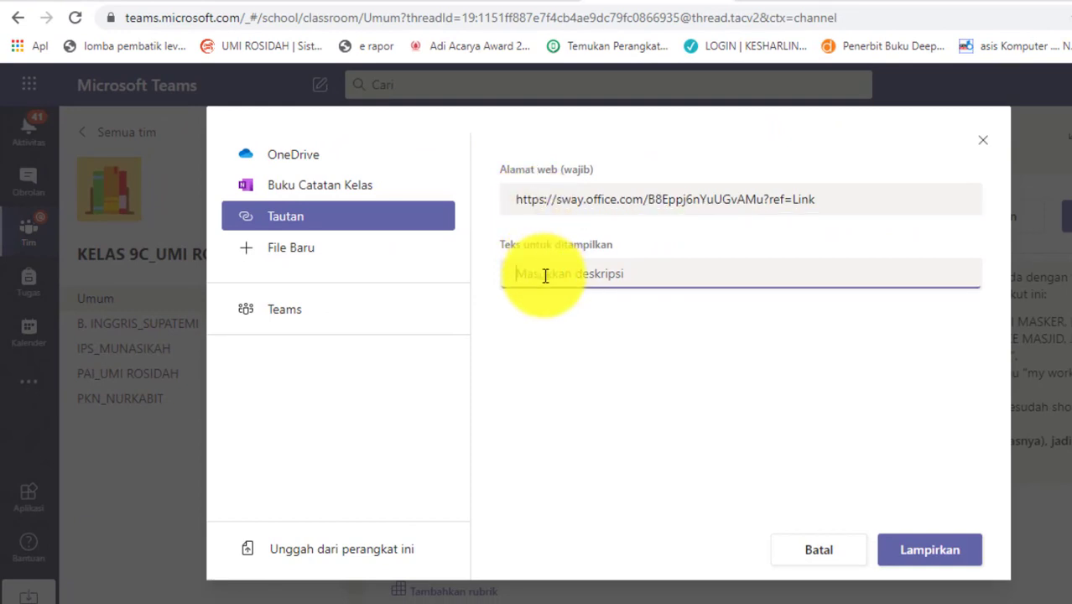
text(MATERI LIFE SKILL AQIQAH DAN QURBAN)
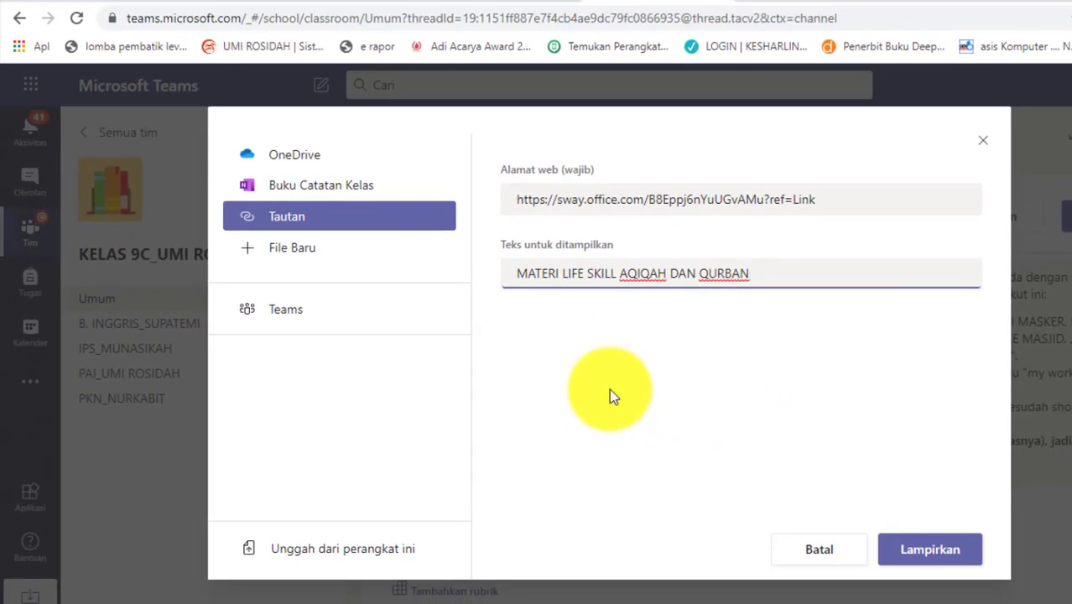
click(941, 551)
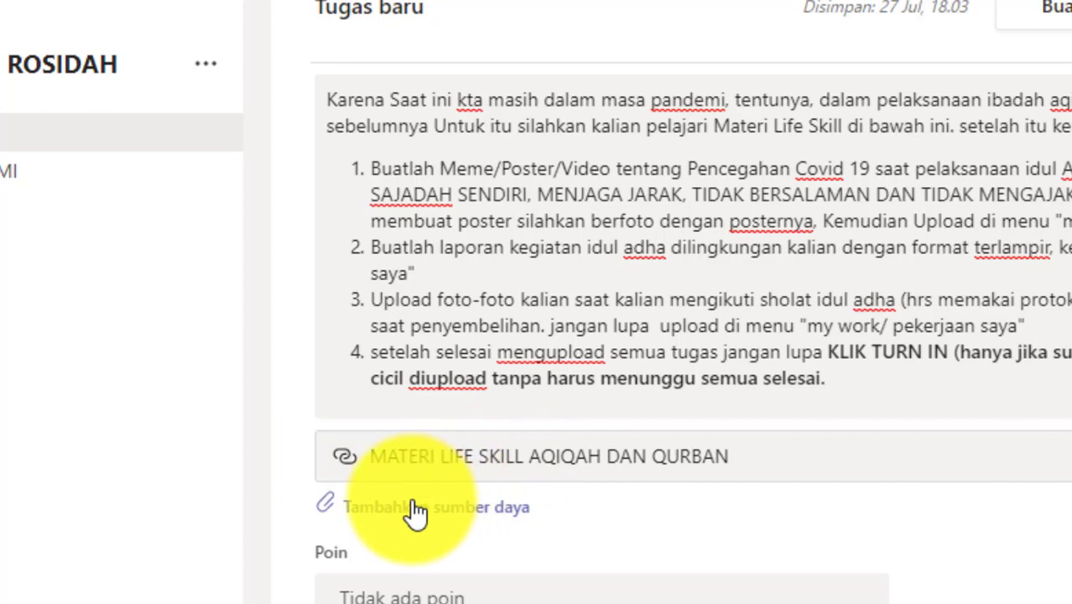
- Upload the Word file "LAPORAN KEGIATAN IDUL ADHA DI MASA PANDEMI" from the computer's PERANGKAT 2021 folder as another assignment resource
click(371, 521)
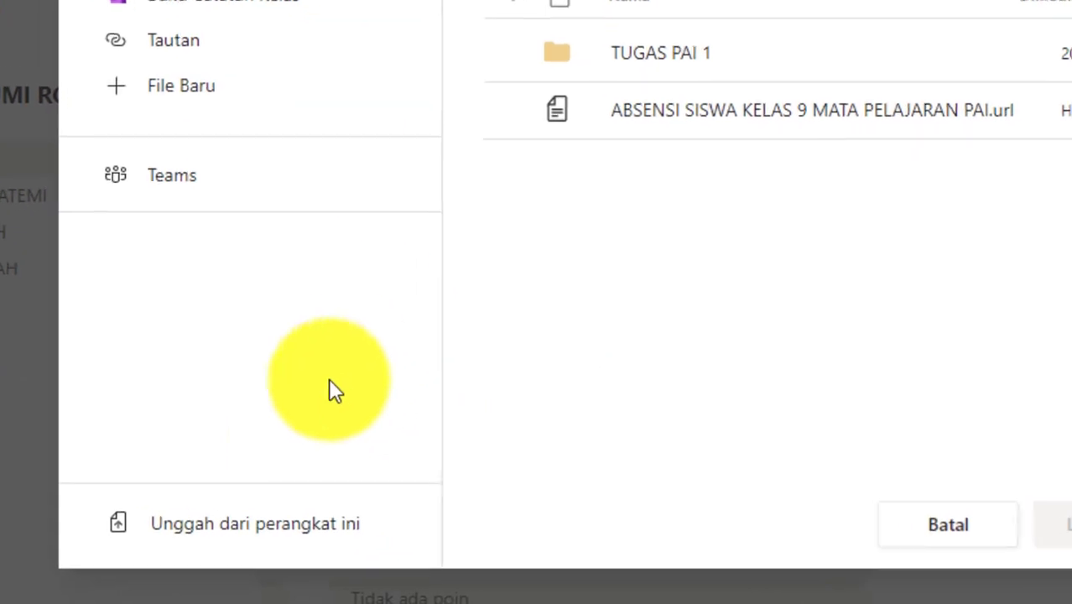
click(344, 553)
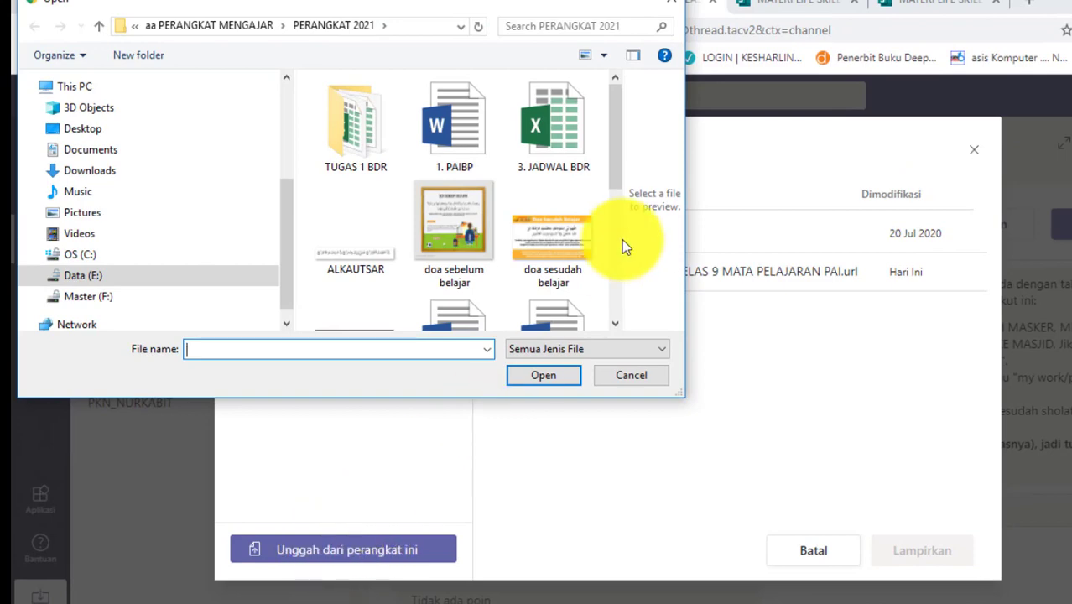
drag(613, 163, 616, 242)
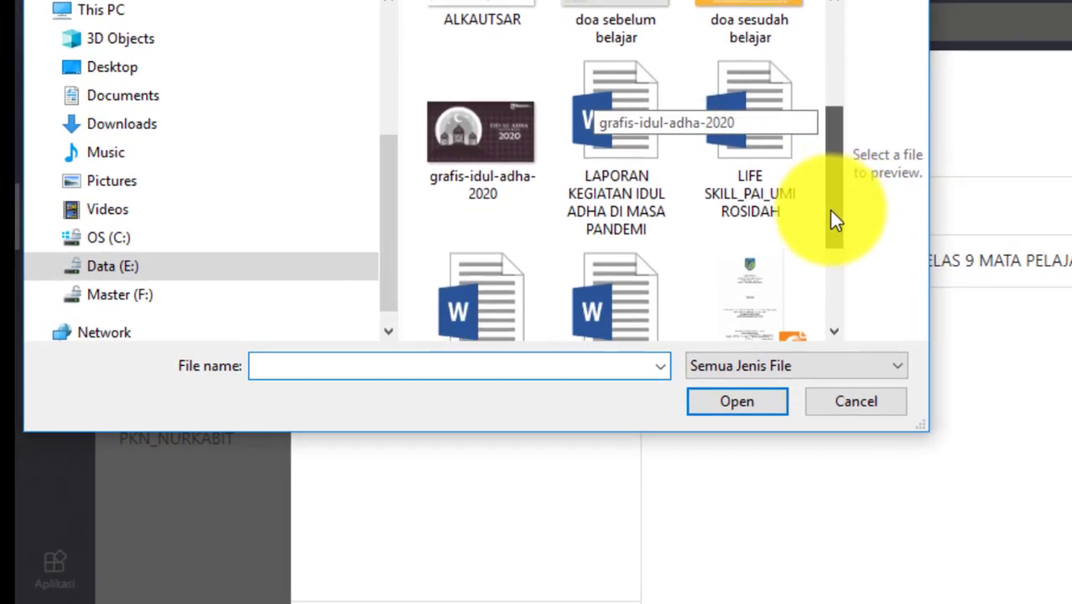
click(614, 178)
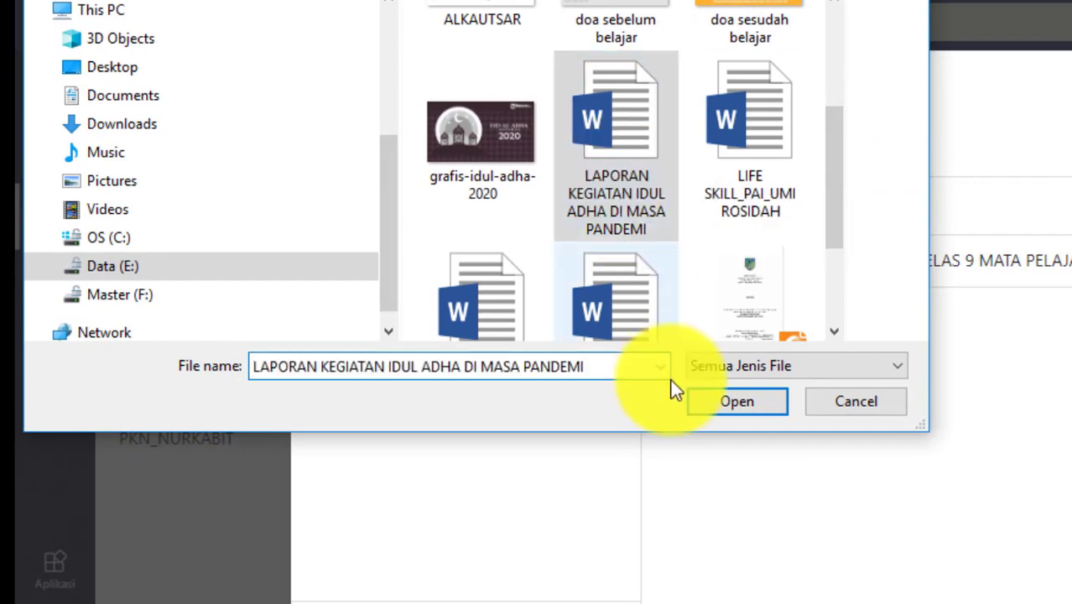
click(742, 406)
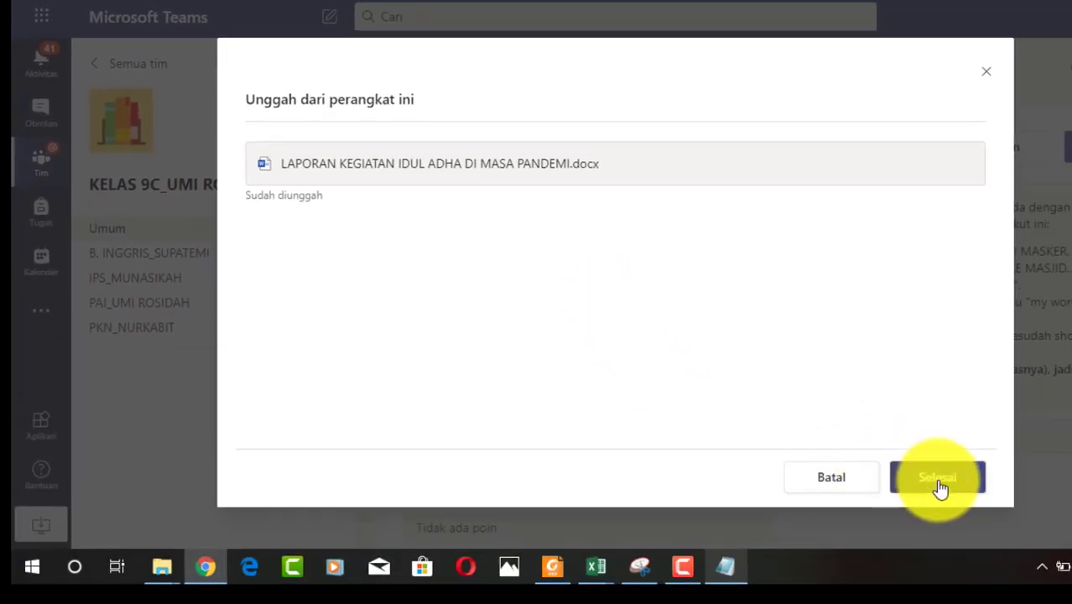
click(940, 485)
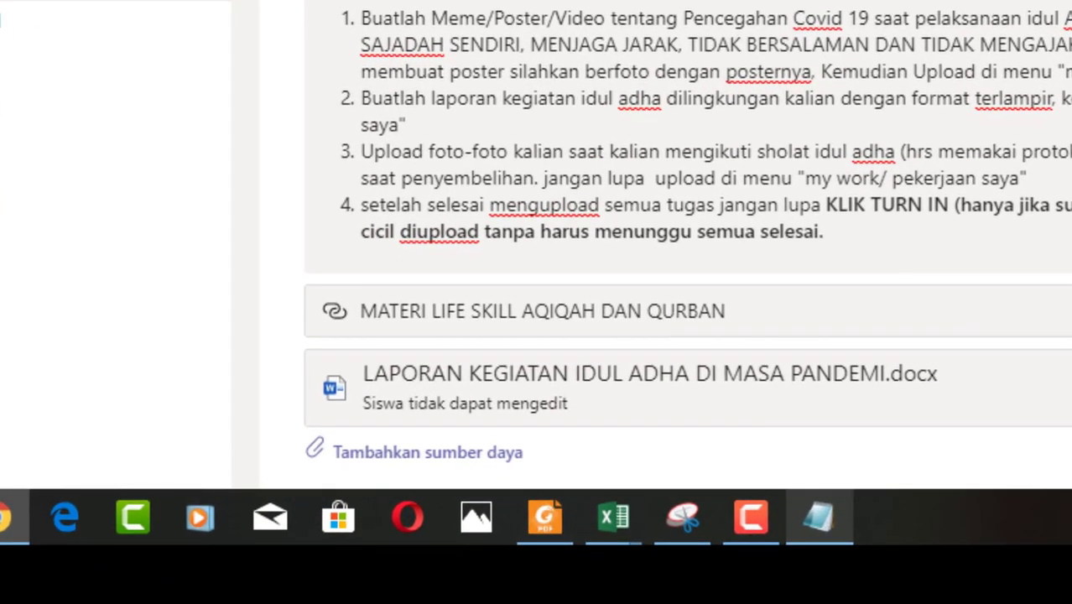
- Set the assignment's points (Poin) to 100
scroll(688, 251, down, 2)
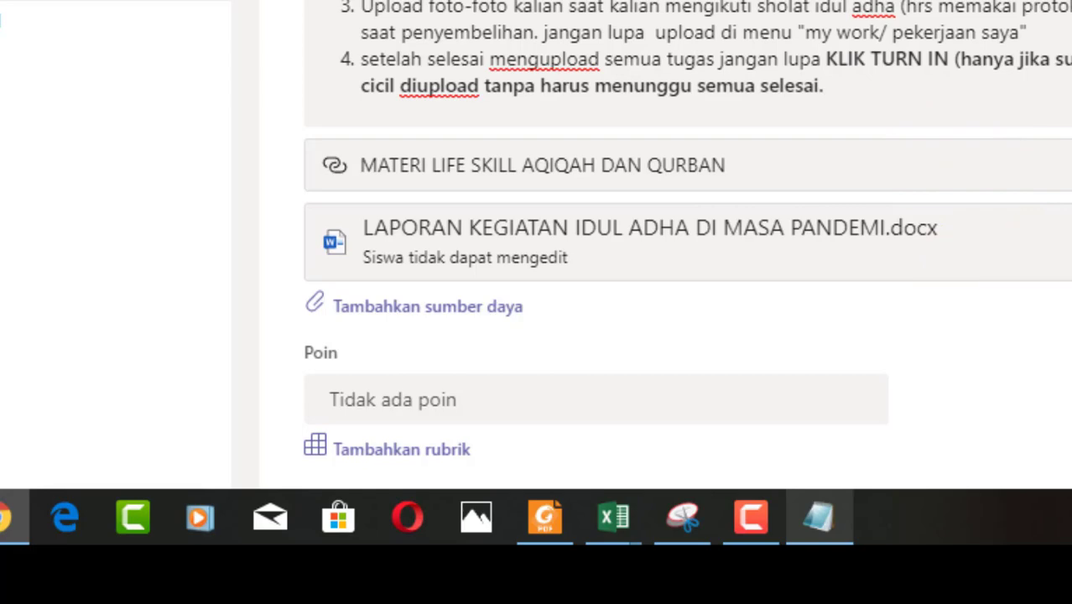
scroll(687, 245, down, 3)
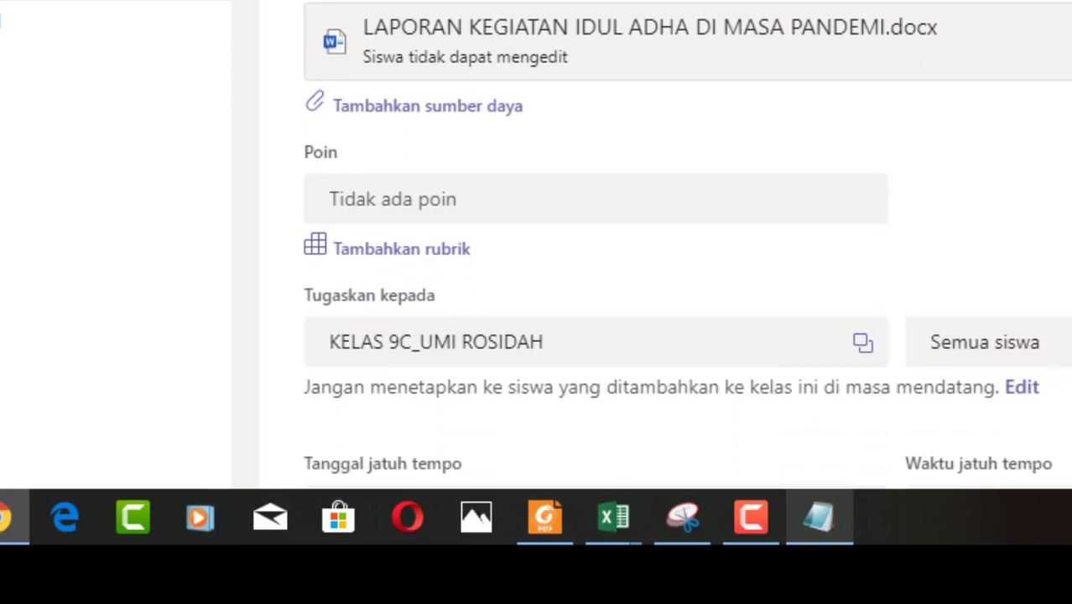
click(628, 199)
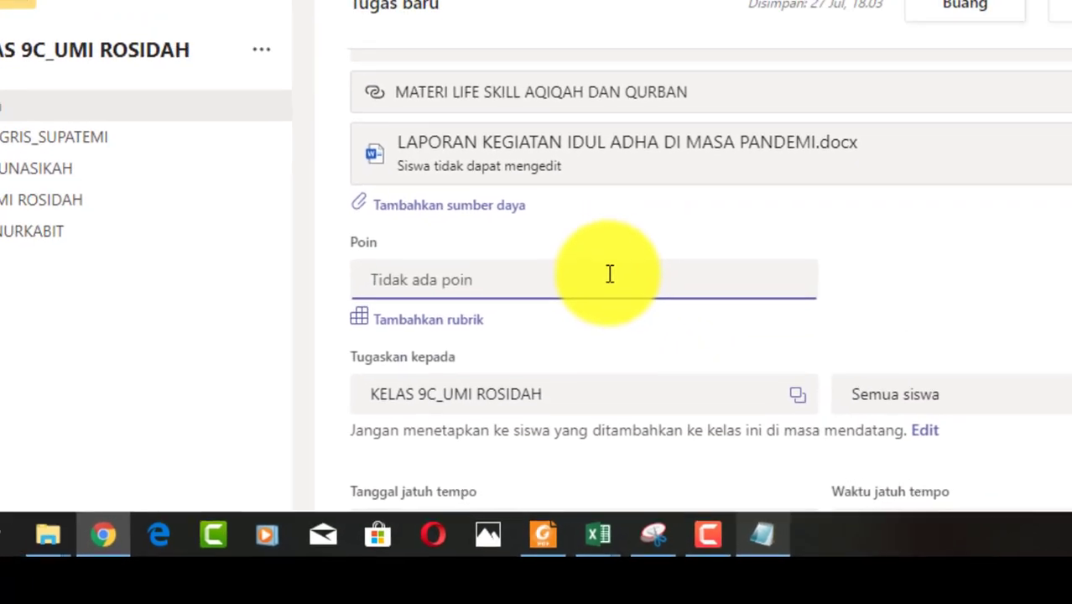
text(100)
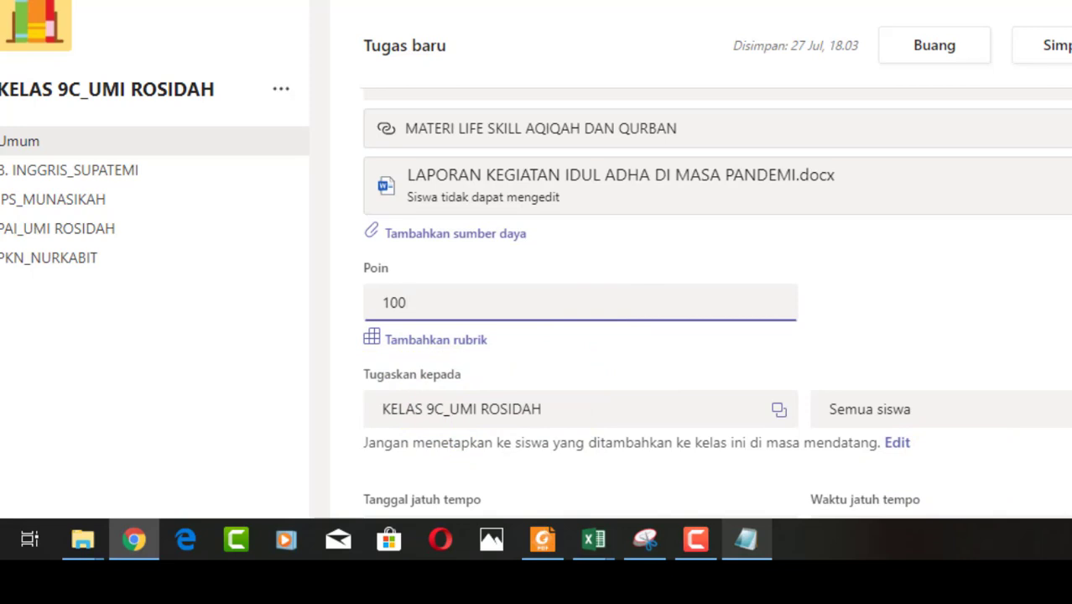
- Set the assignment to be given to all students added to this class in the future
scroll(537, 386, down, 2)
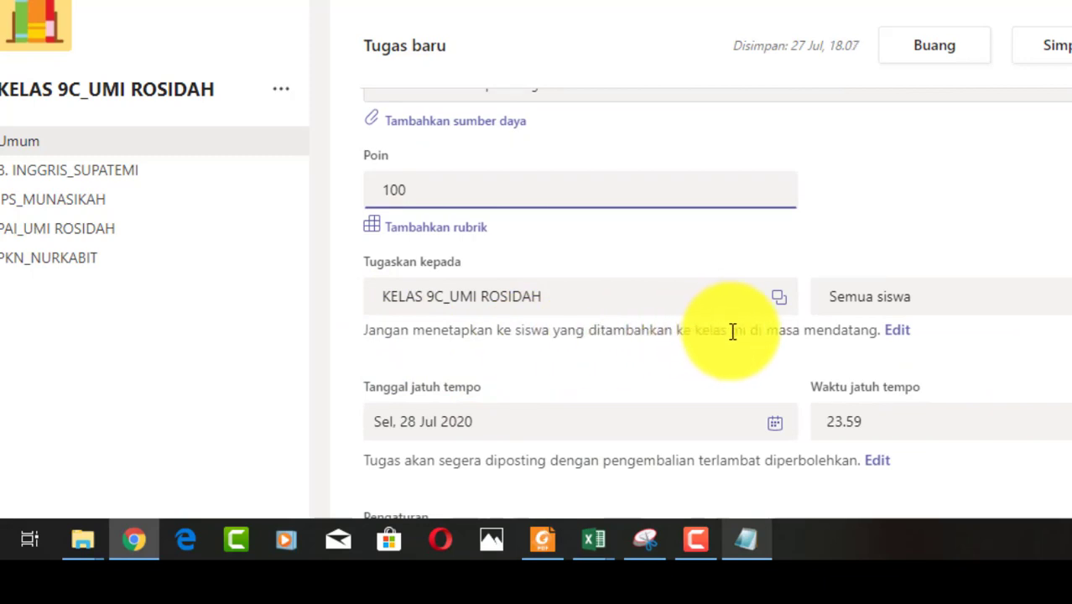
click(905, 343)
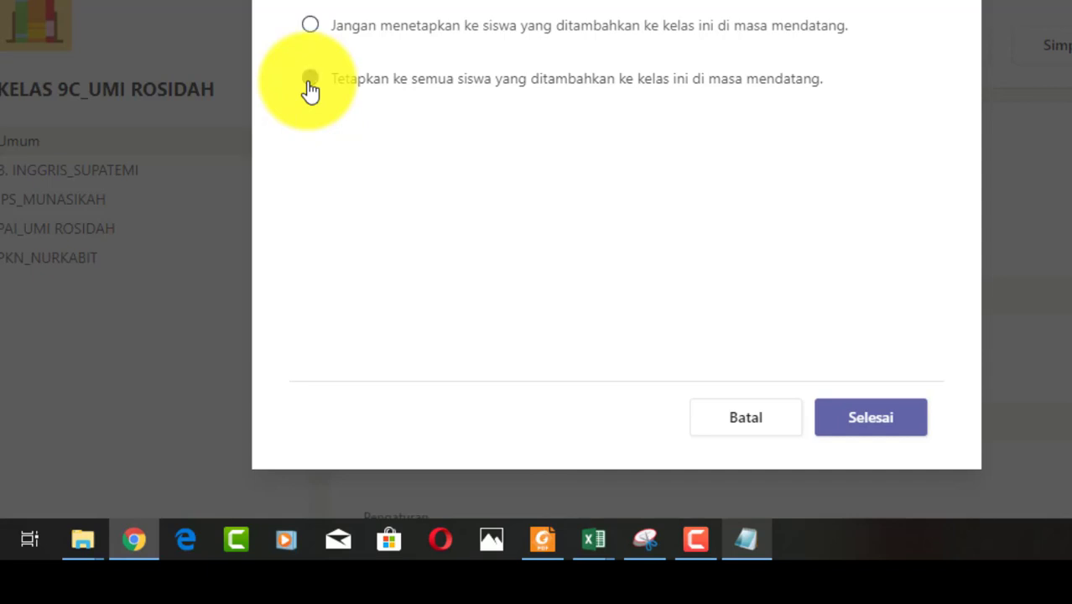
click(310, 78)
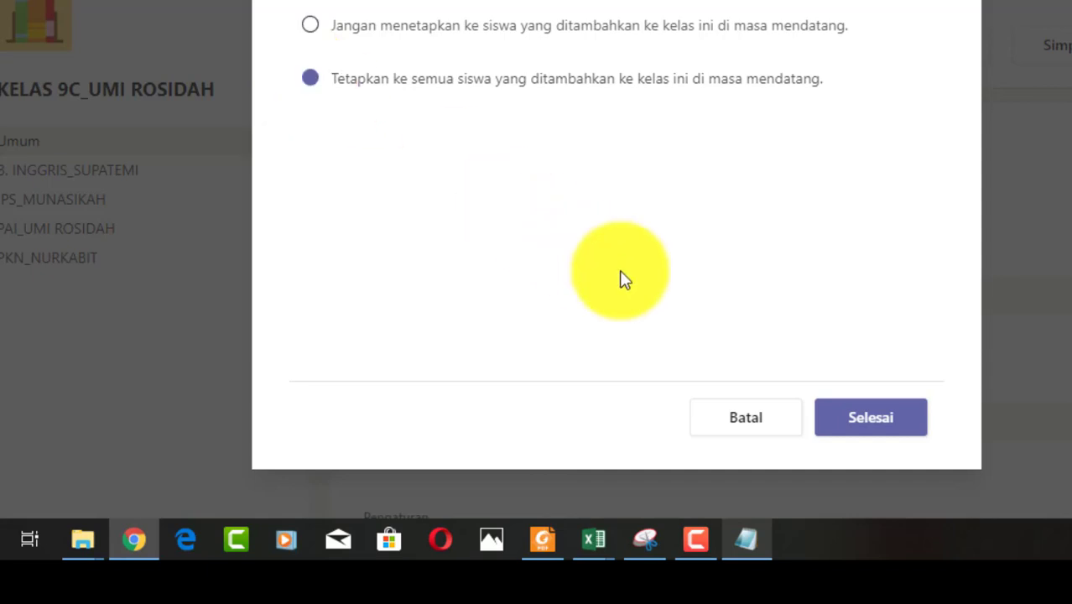
click(888, 430)
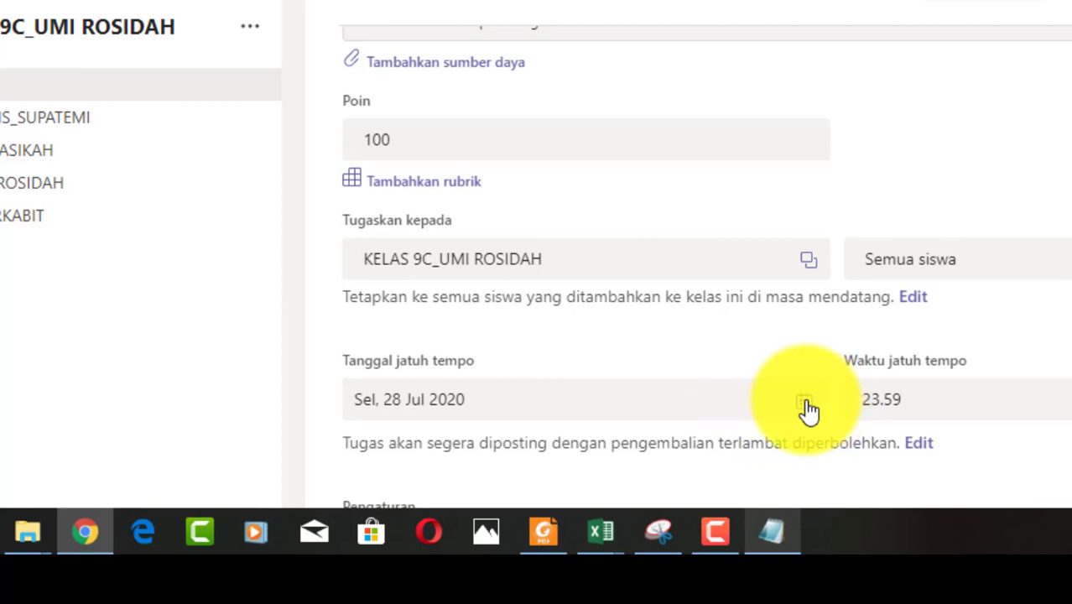
- Set the assignment's due date to 31 Jul 2020 and its due time to 20.00
click(806, 407)
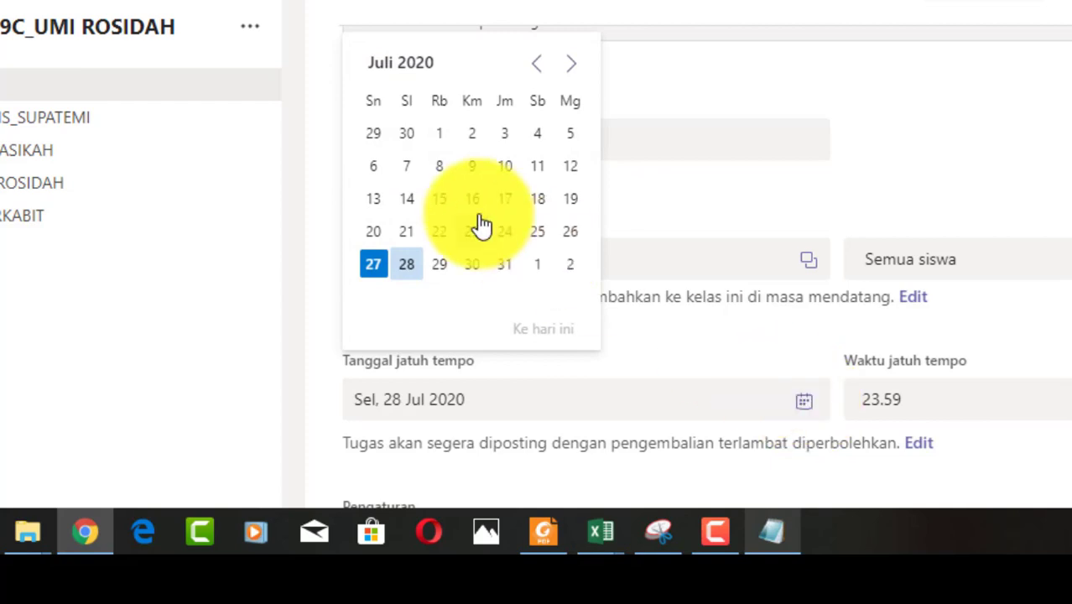
click(506, 267)
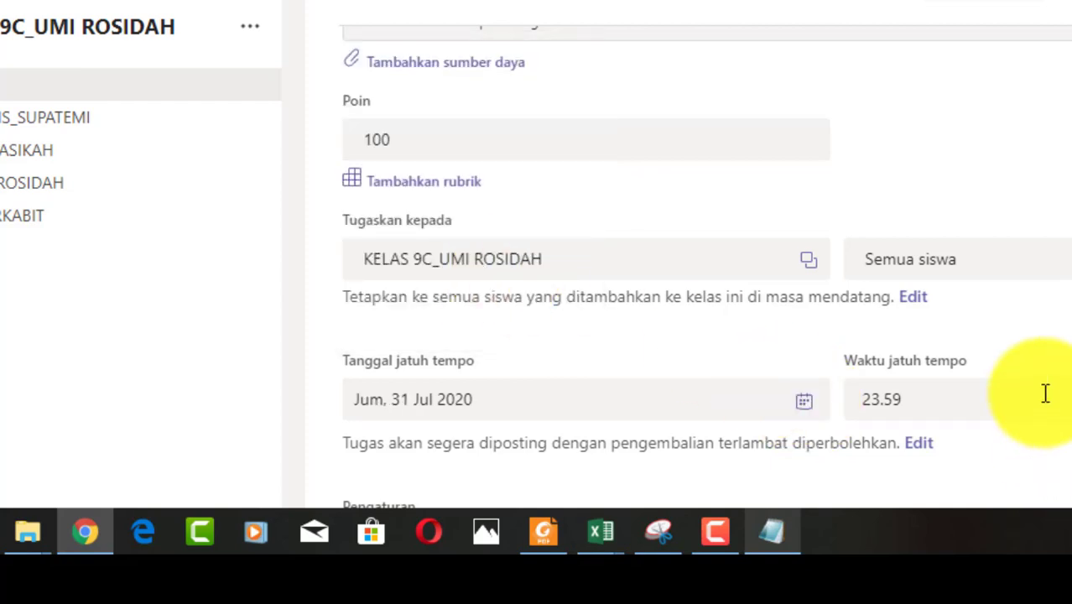
click(1045, 394)
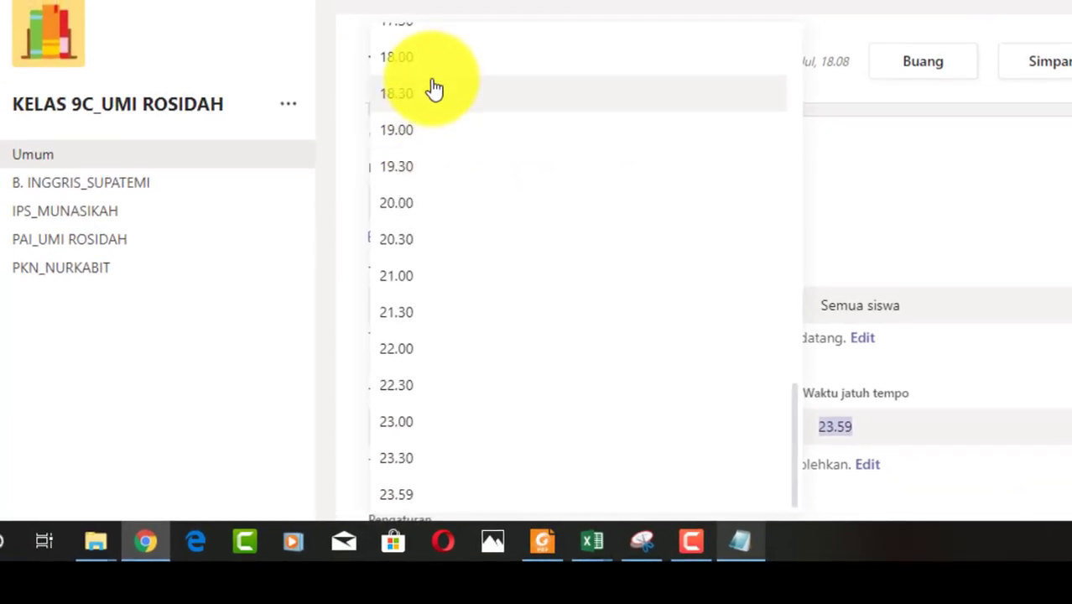
click(401, 208)
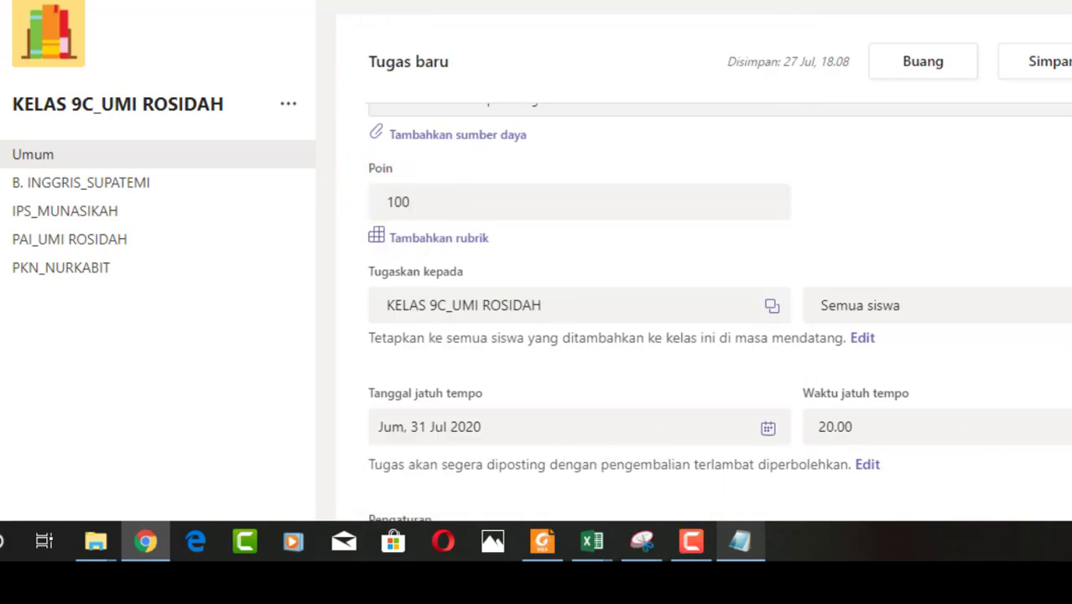
- Send the assignment notification to the PAI channel instead of Umum and save the assignment as a draft
scroll(719, 312, down, 3)
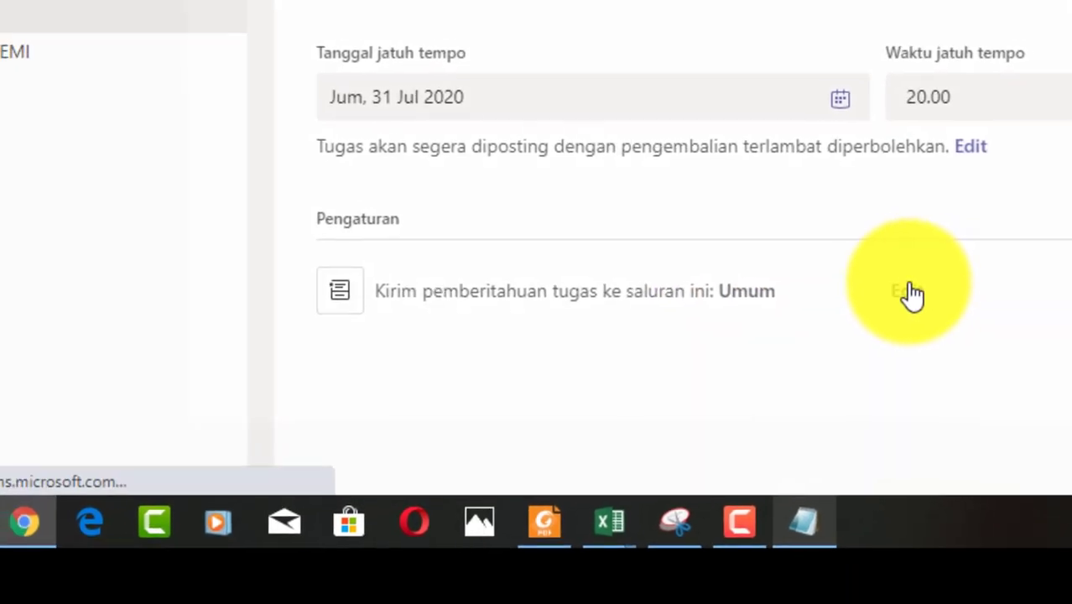
click(934, 277)
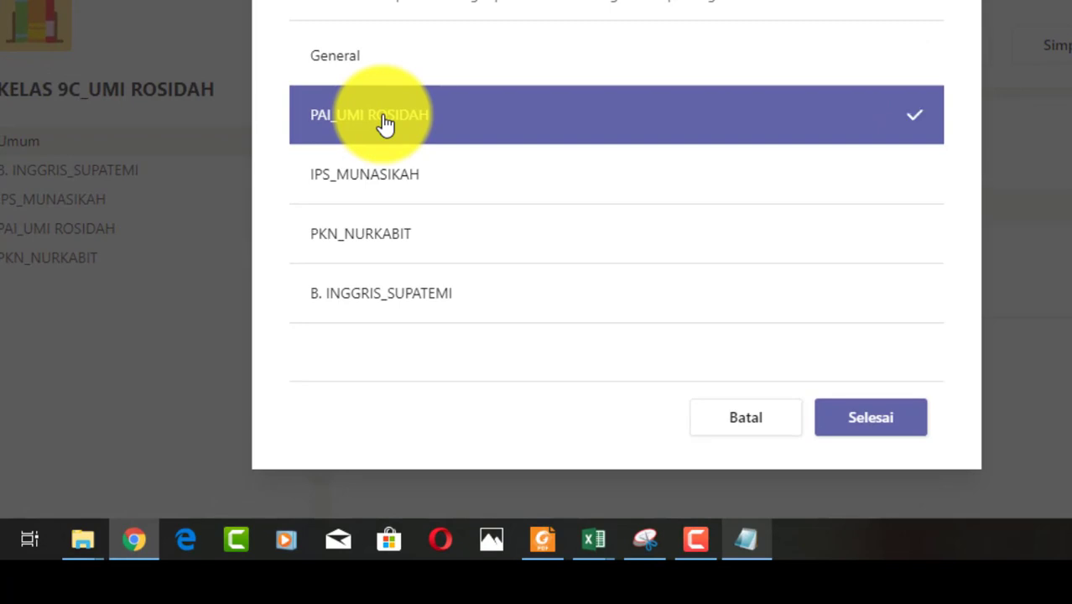
click(870, 429)
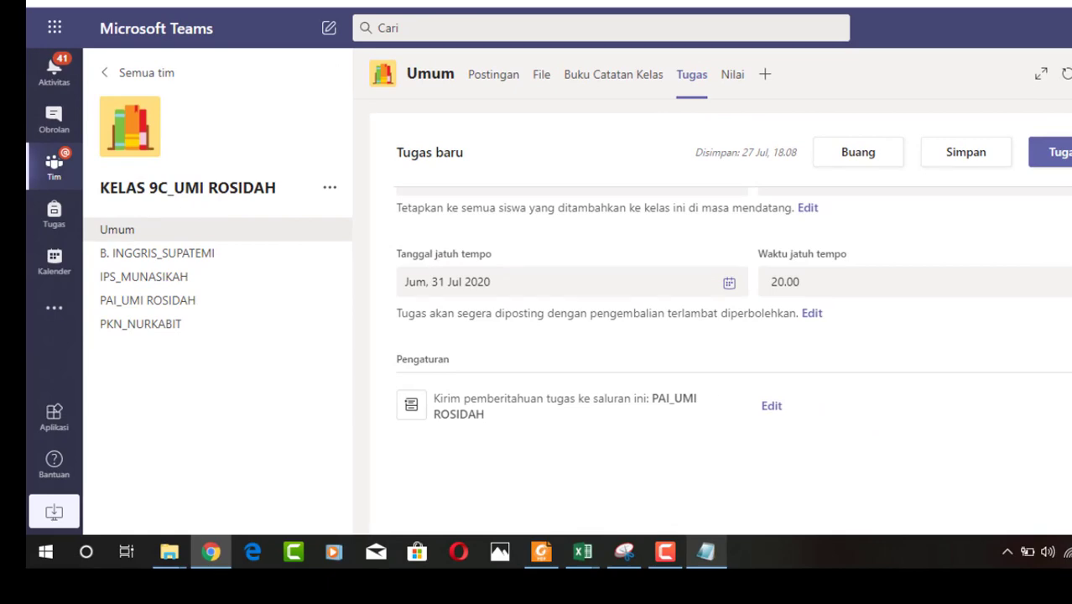
scroll(721, 352, up, 10)
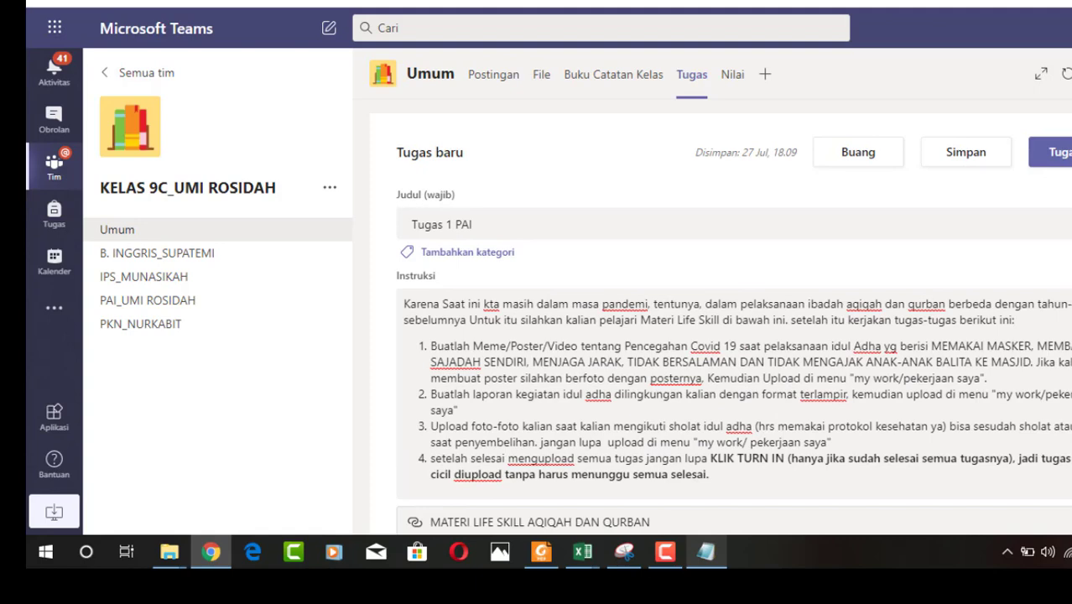
click(965, 160)
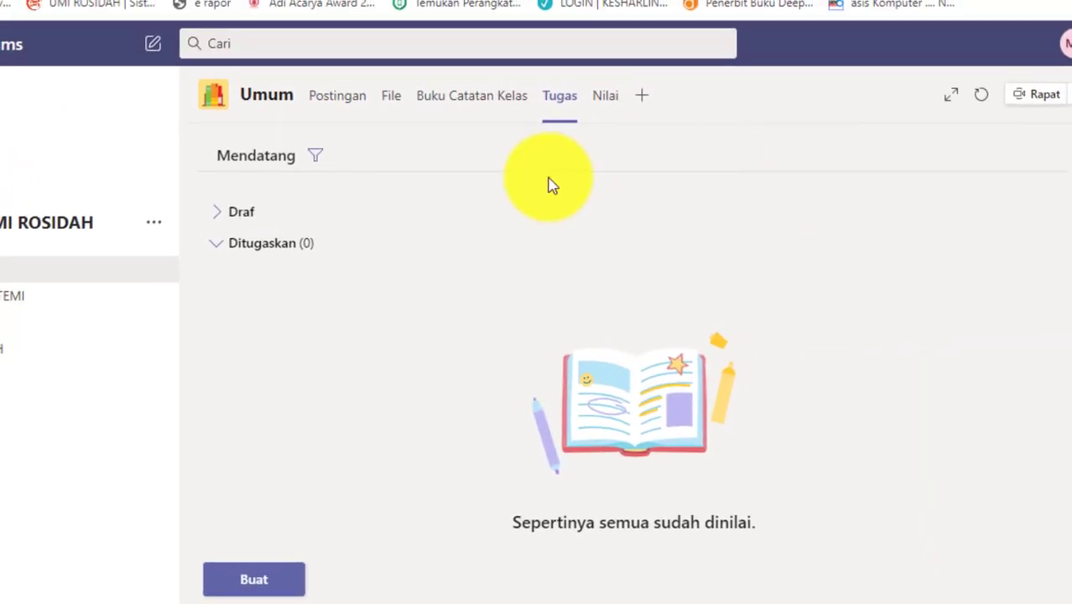
- Open the "Tugas 1 PAI" draft, assign it to the class, and view its post in the PAI channel
click(244, 214)
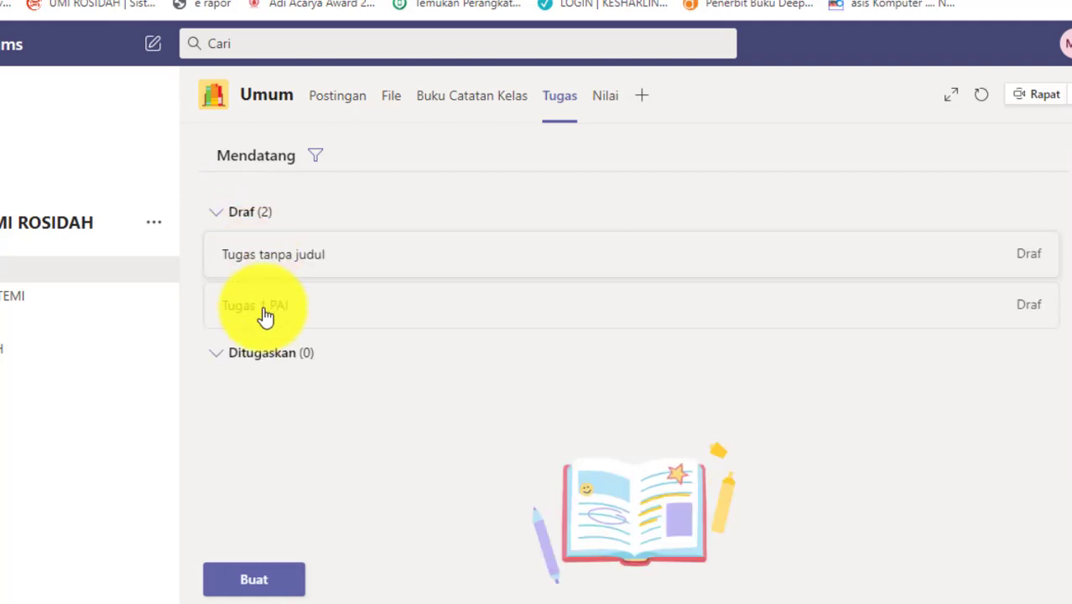
click(275, 325)
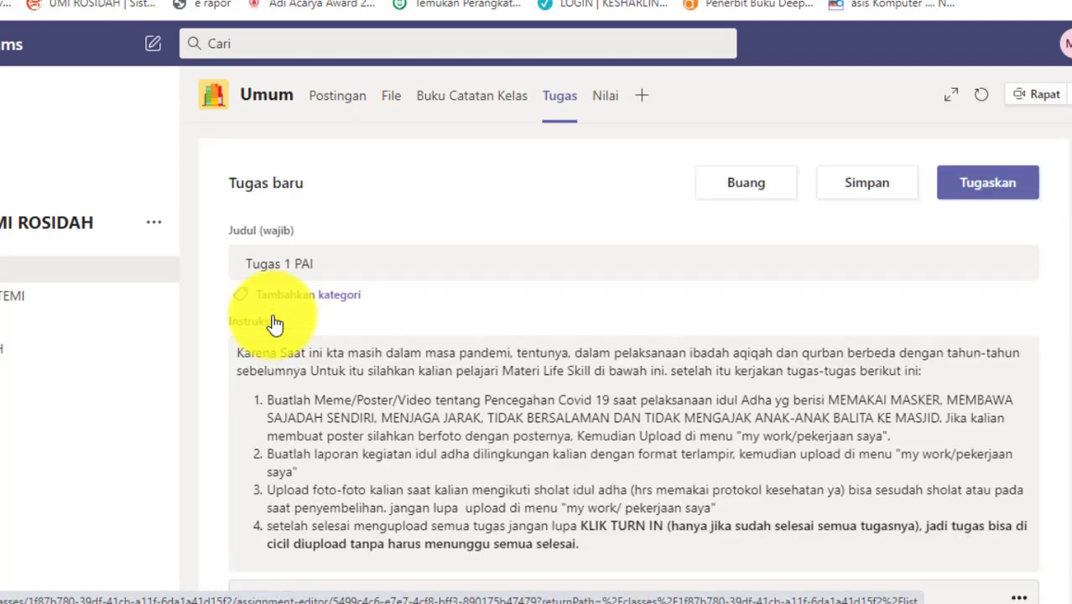
click(996, 186)
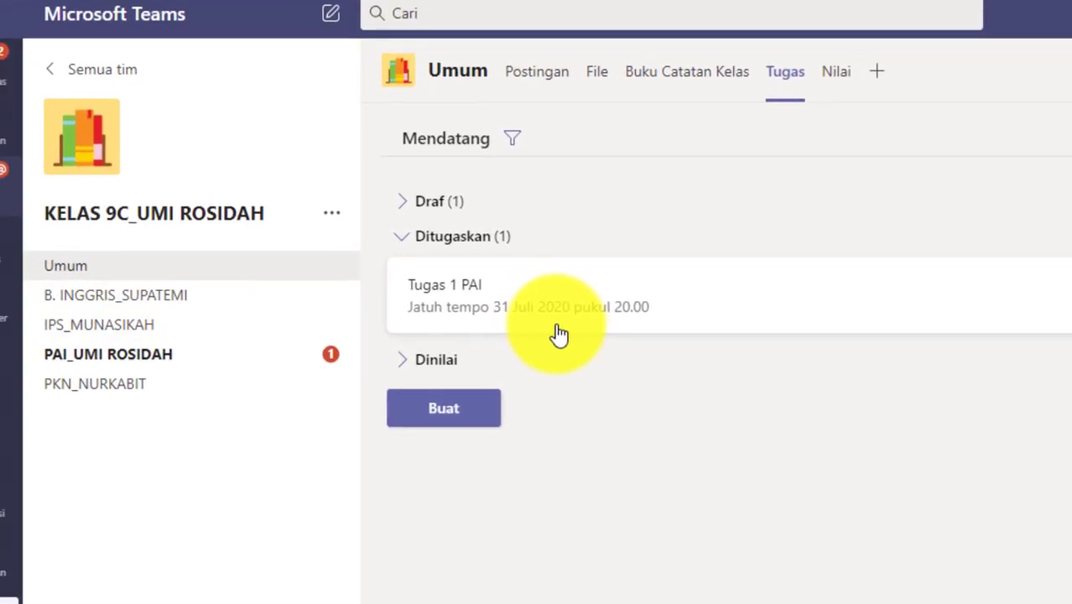
mouse_move(318, 370)
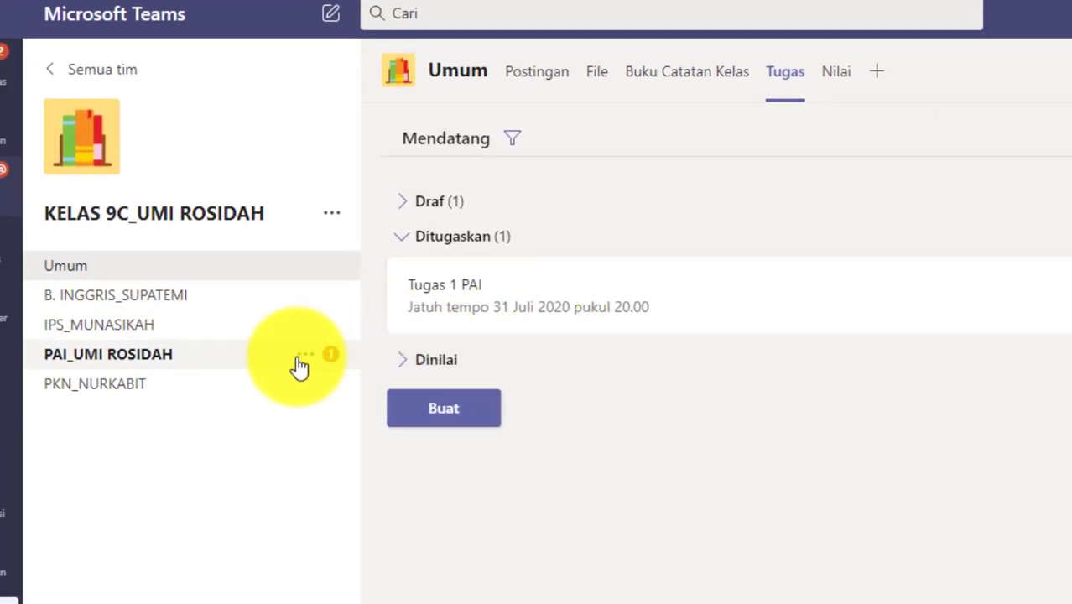
click(214, 369)
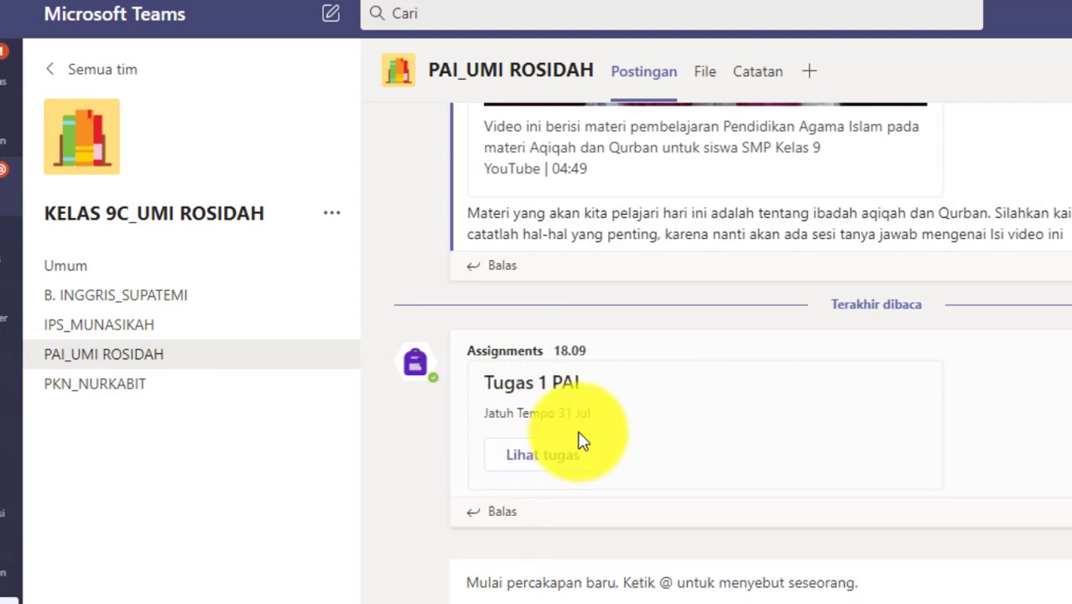
- Open the "Tugas 1 PAI" assignment from its channel post, change its due date to 1 Agt 2020, and update the assignment
click(539, 464)
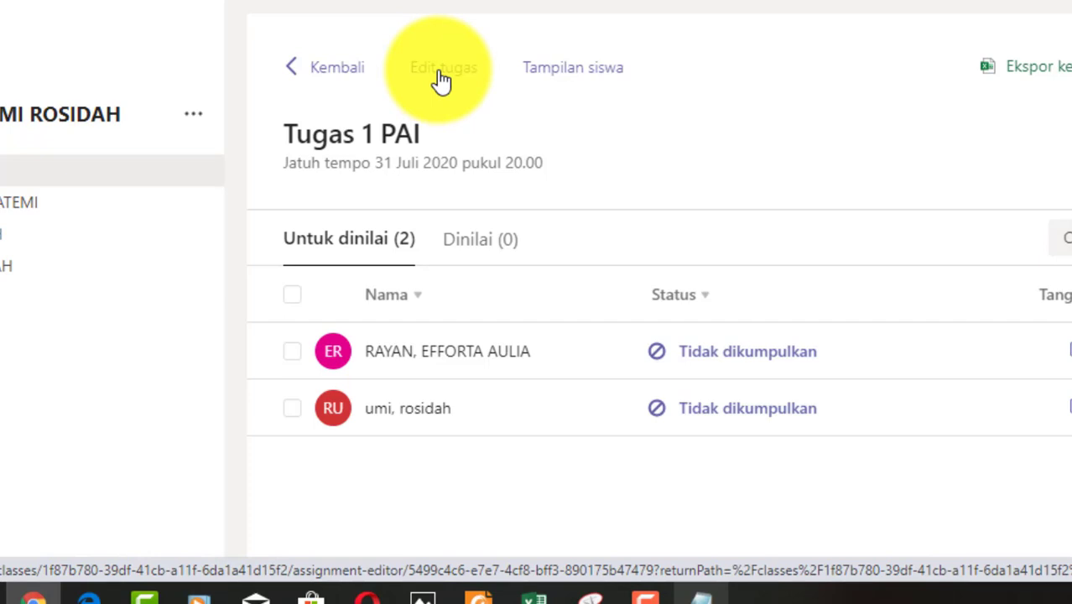
click(441, 80)
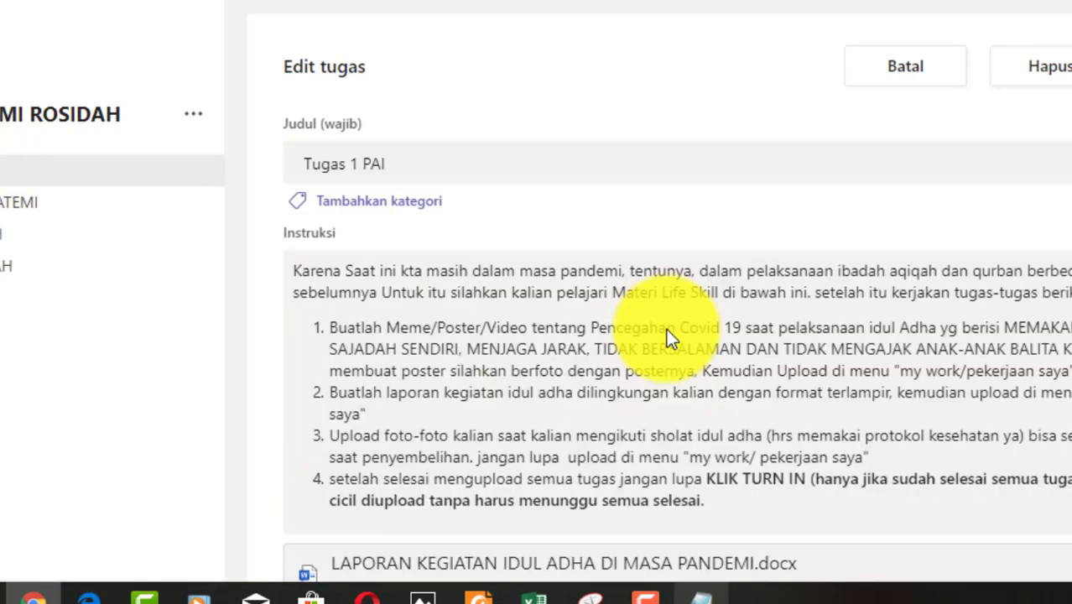
scroll(742, 346, down, 7)
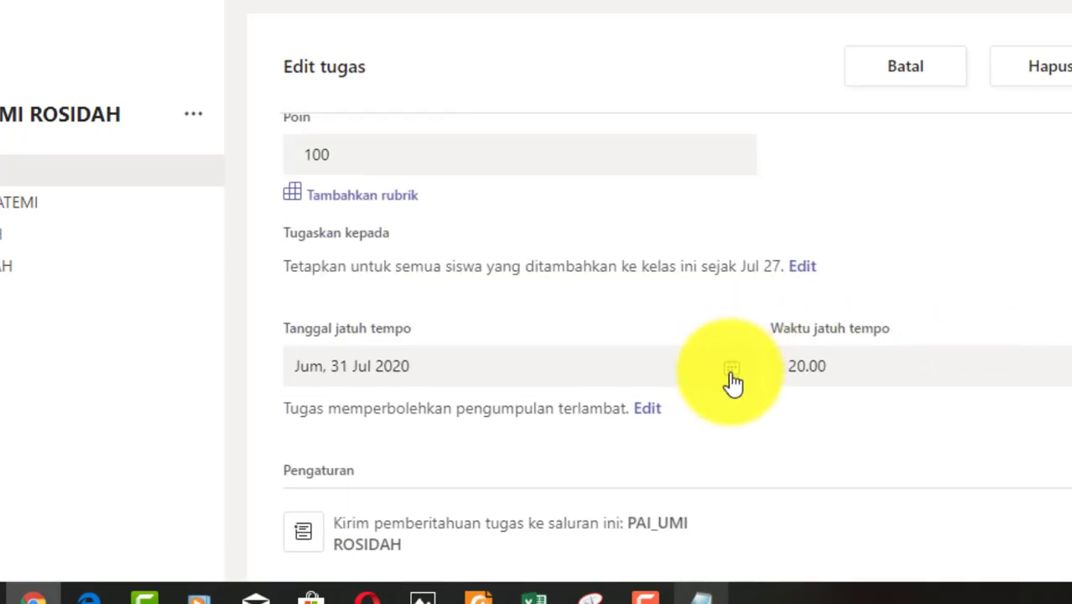
click(731, 371)
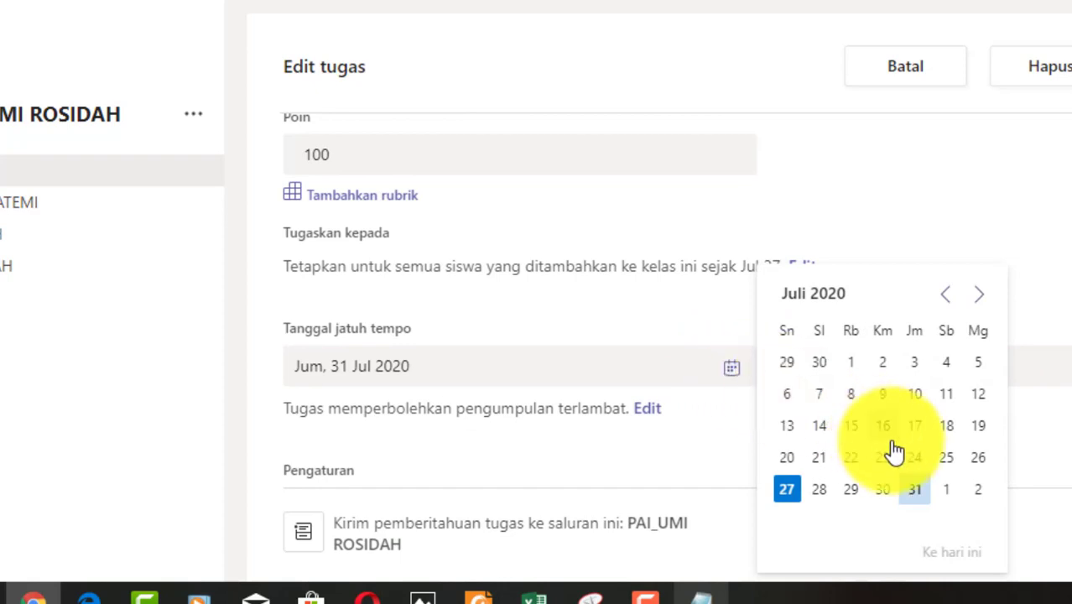
click(949, 492)
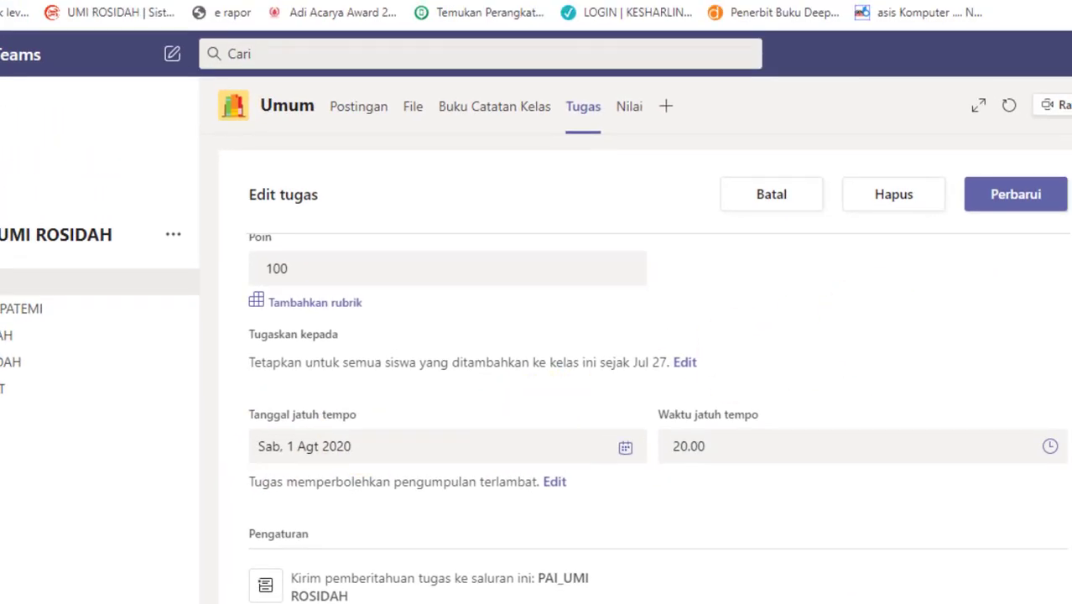
click(1015, 195)
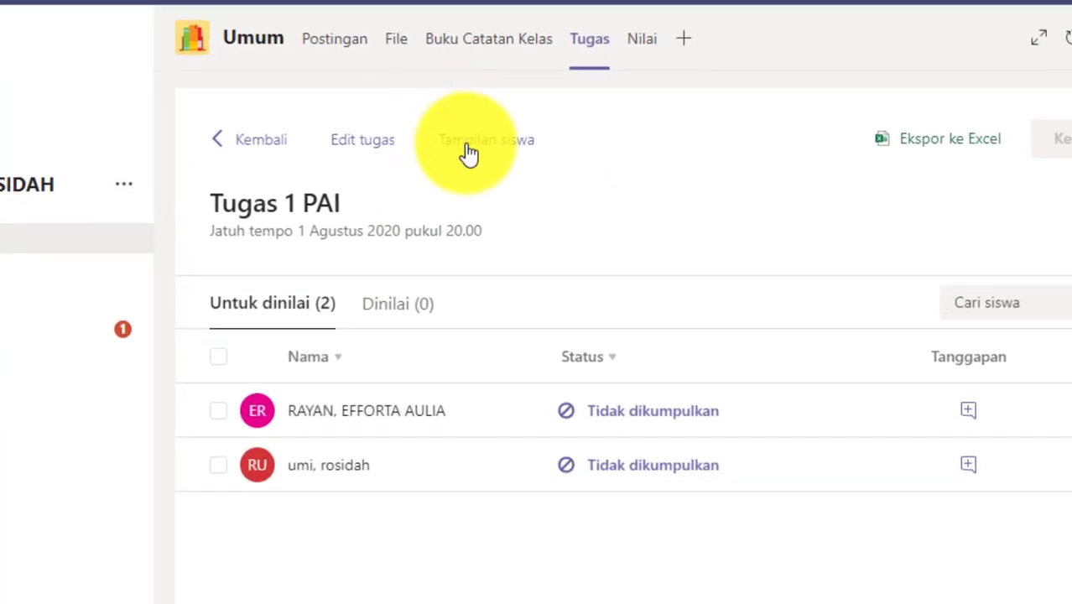
- Preview "Tugas 1 PAI" in student view and review its instructions and reference materials
click(468, 153)
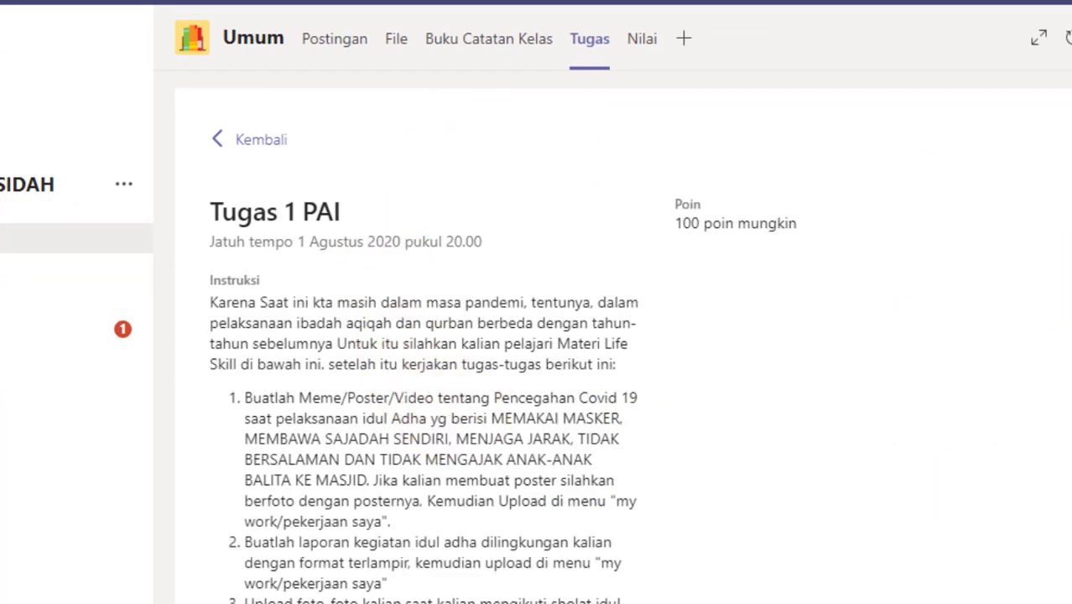
scroll(424, 352, down, 5)
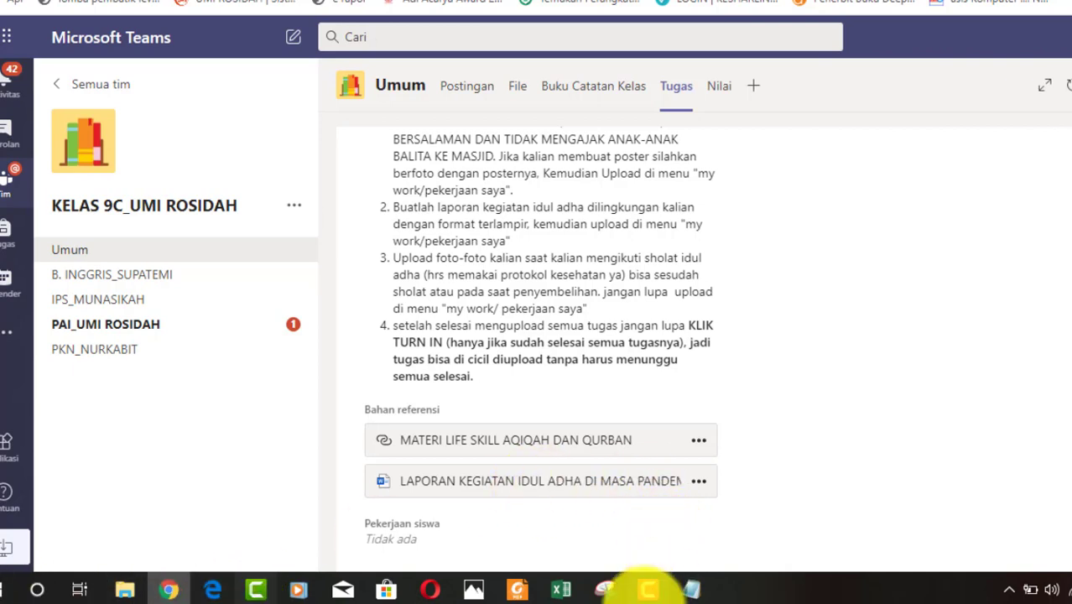
click(648, 590)
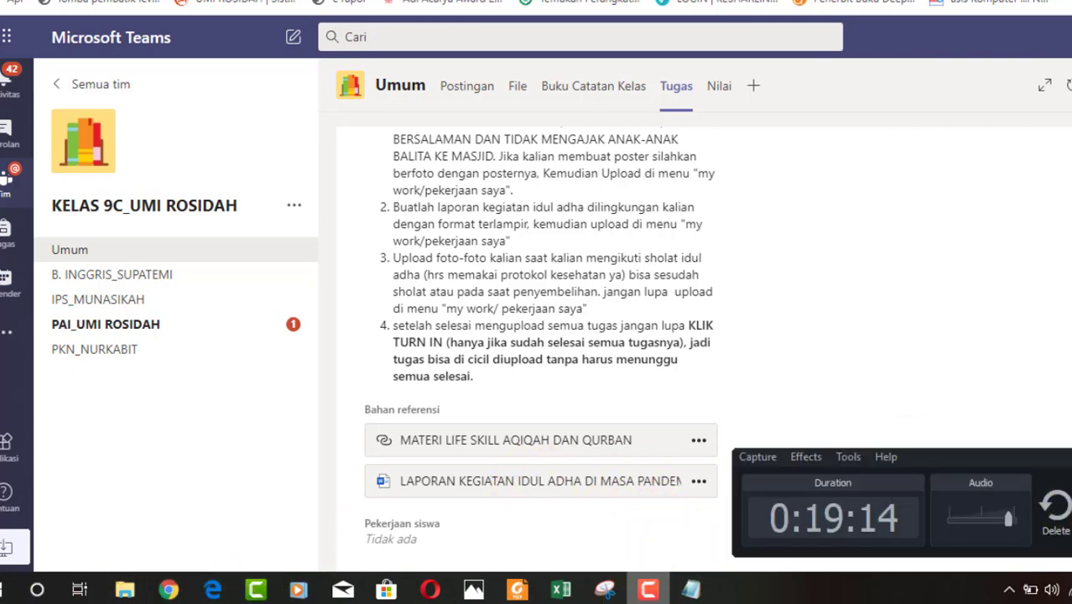